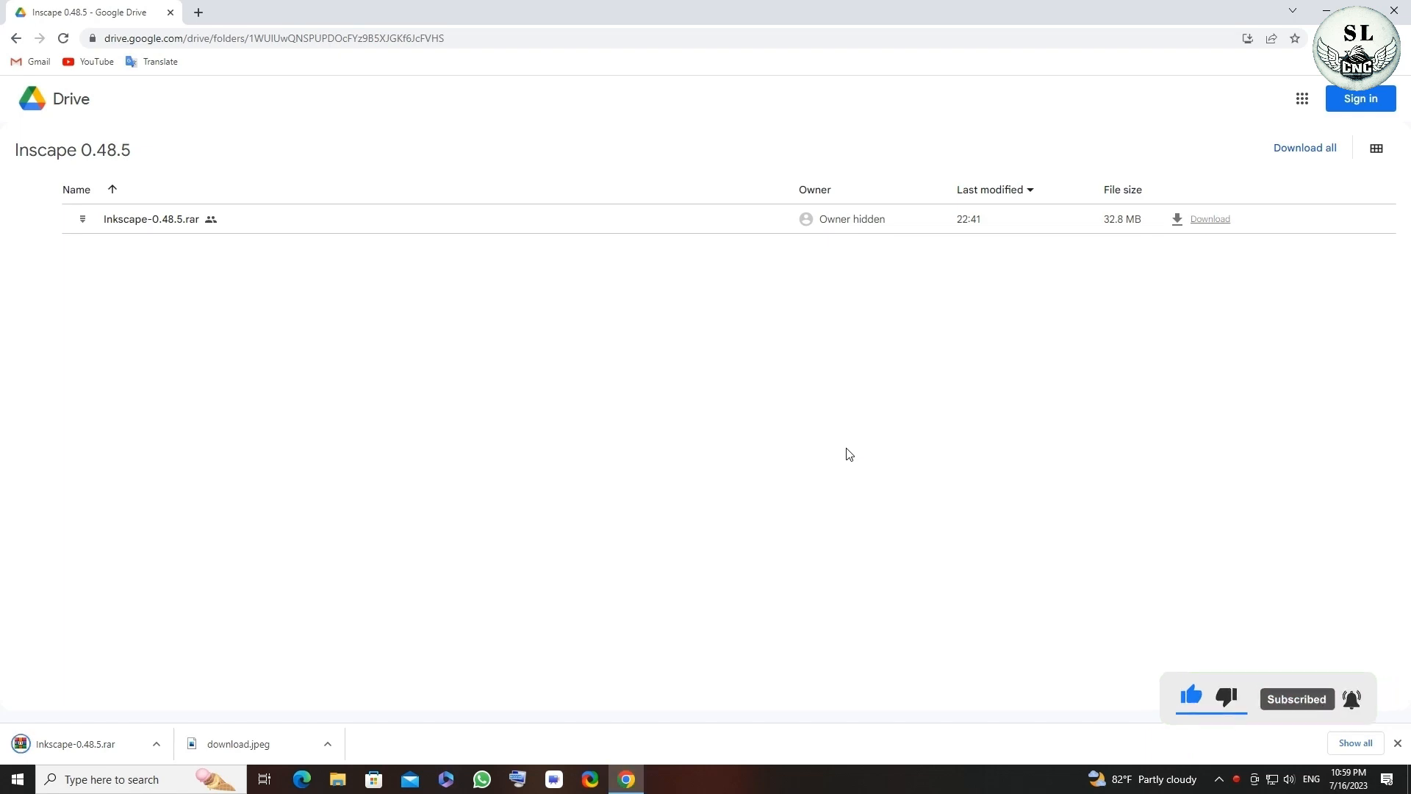
- Close the browser and extract the Inkscape-0.48.5 archive in place inside the Downloads folder
click(1394, 11)
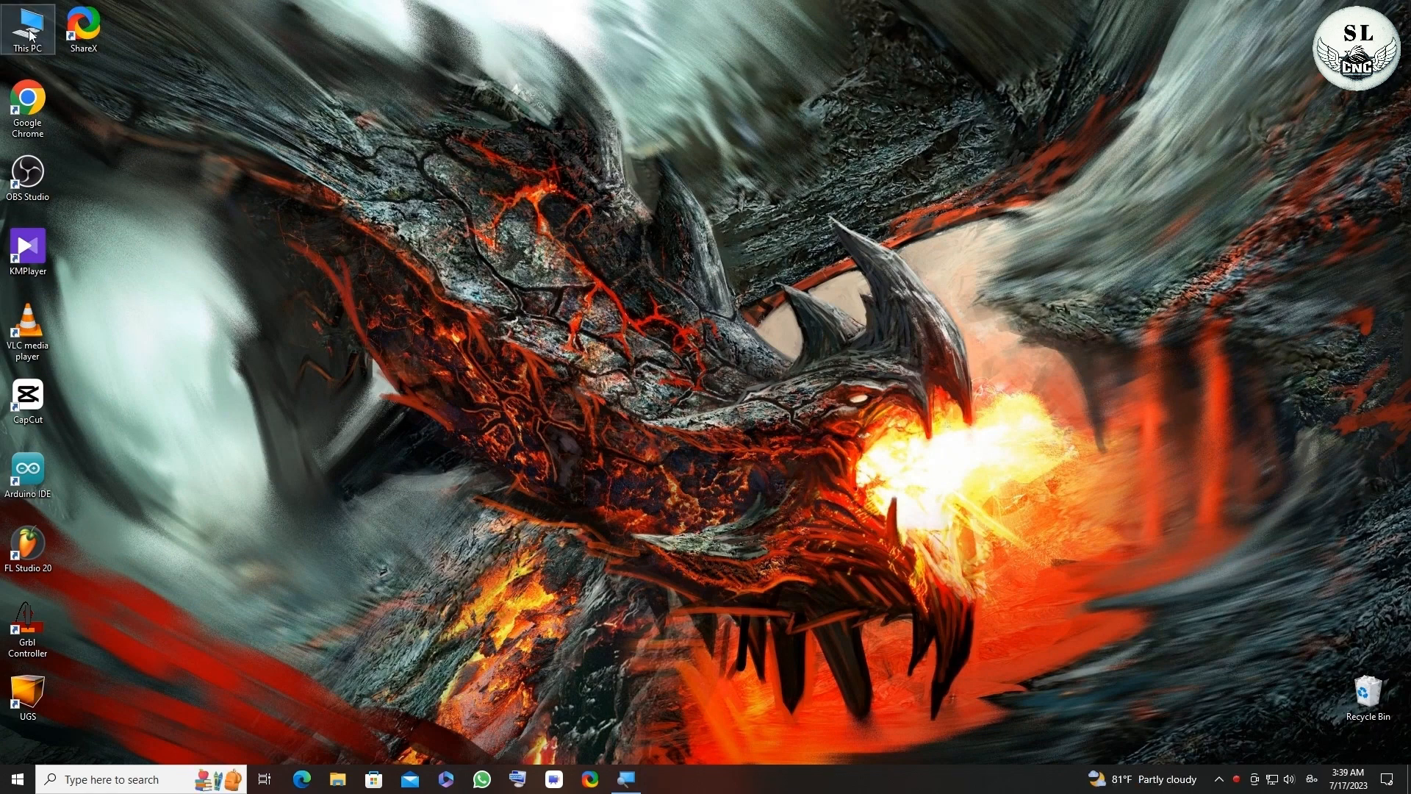
double_click(31, 35)
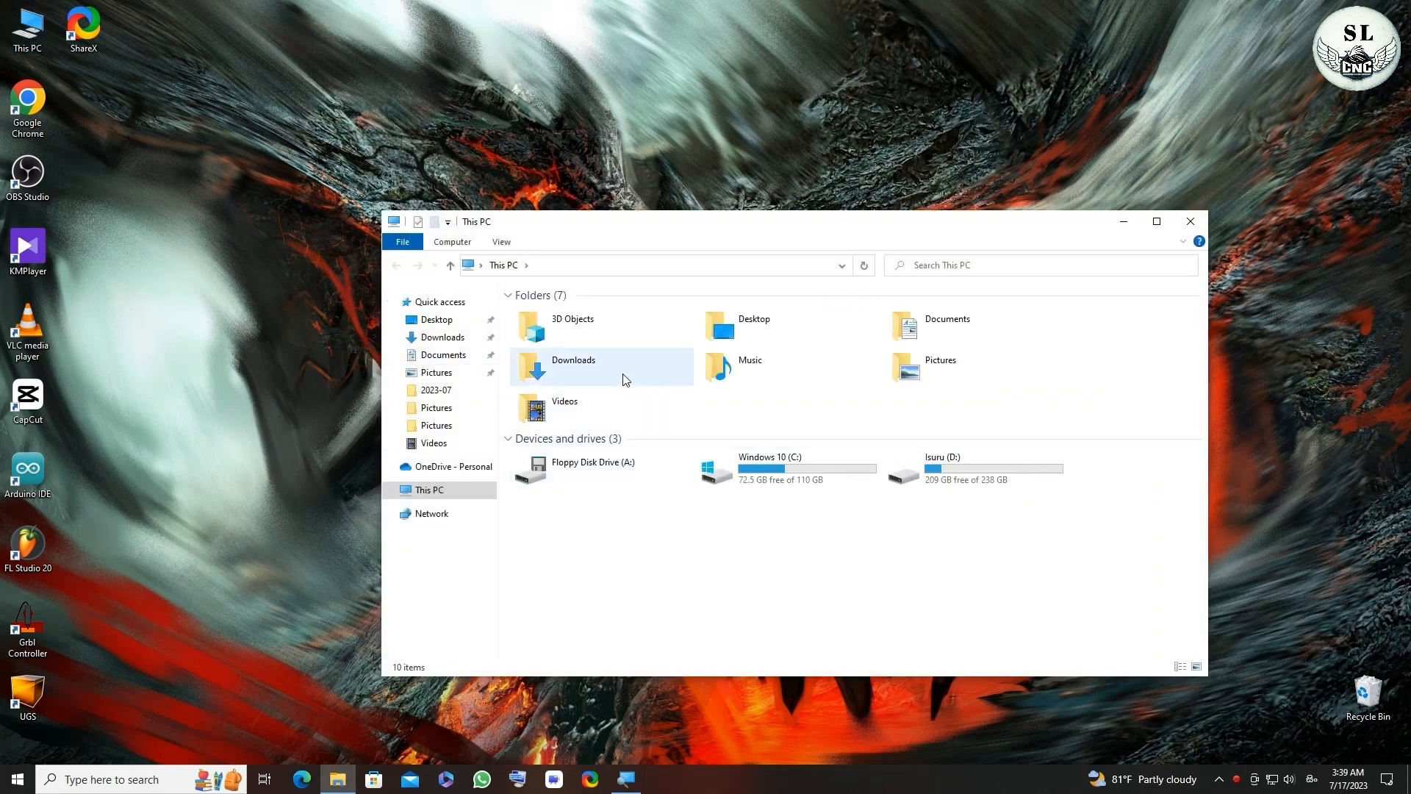
double_click(607, 371)
right_click(524, 352)
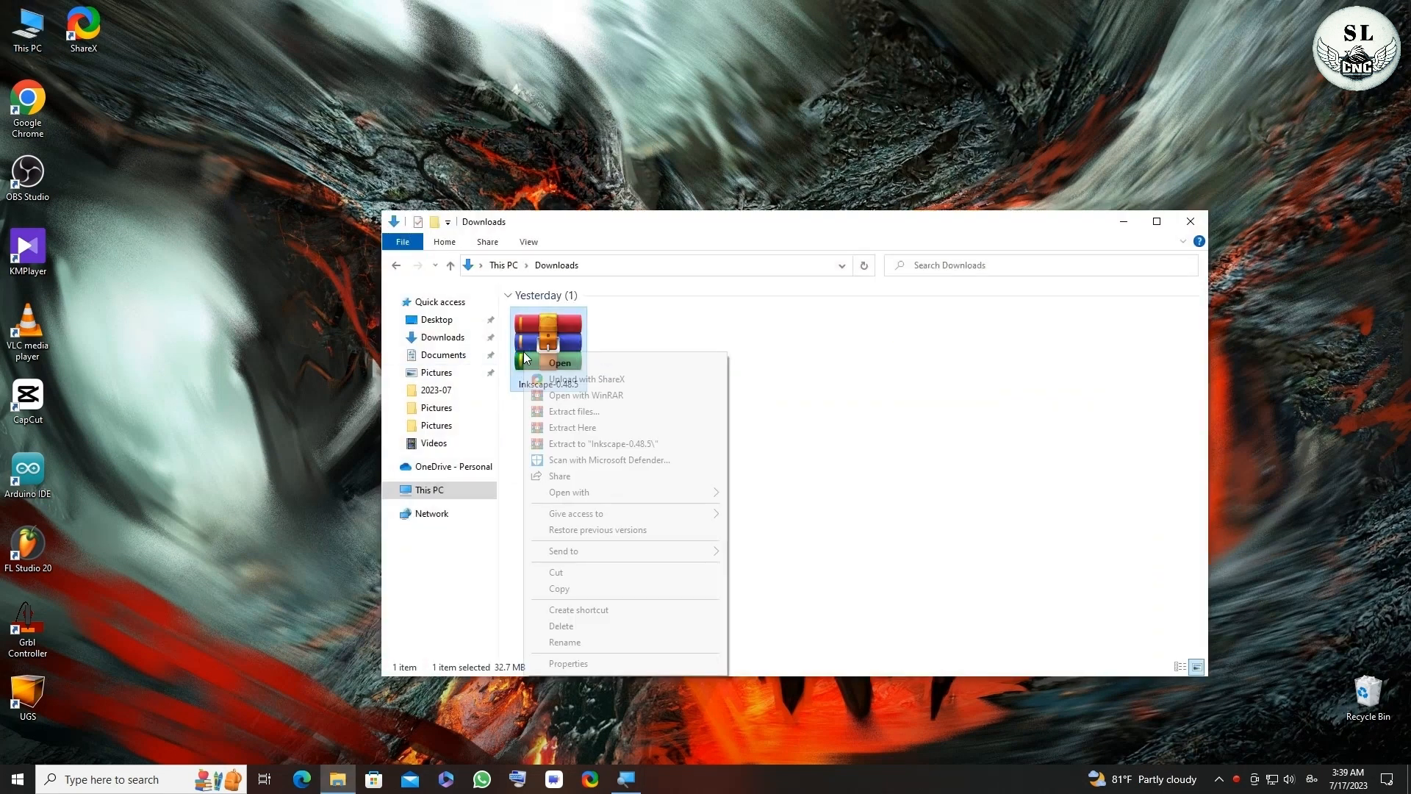
click(573, 428)
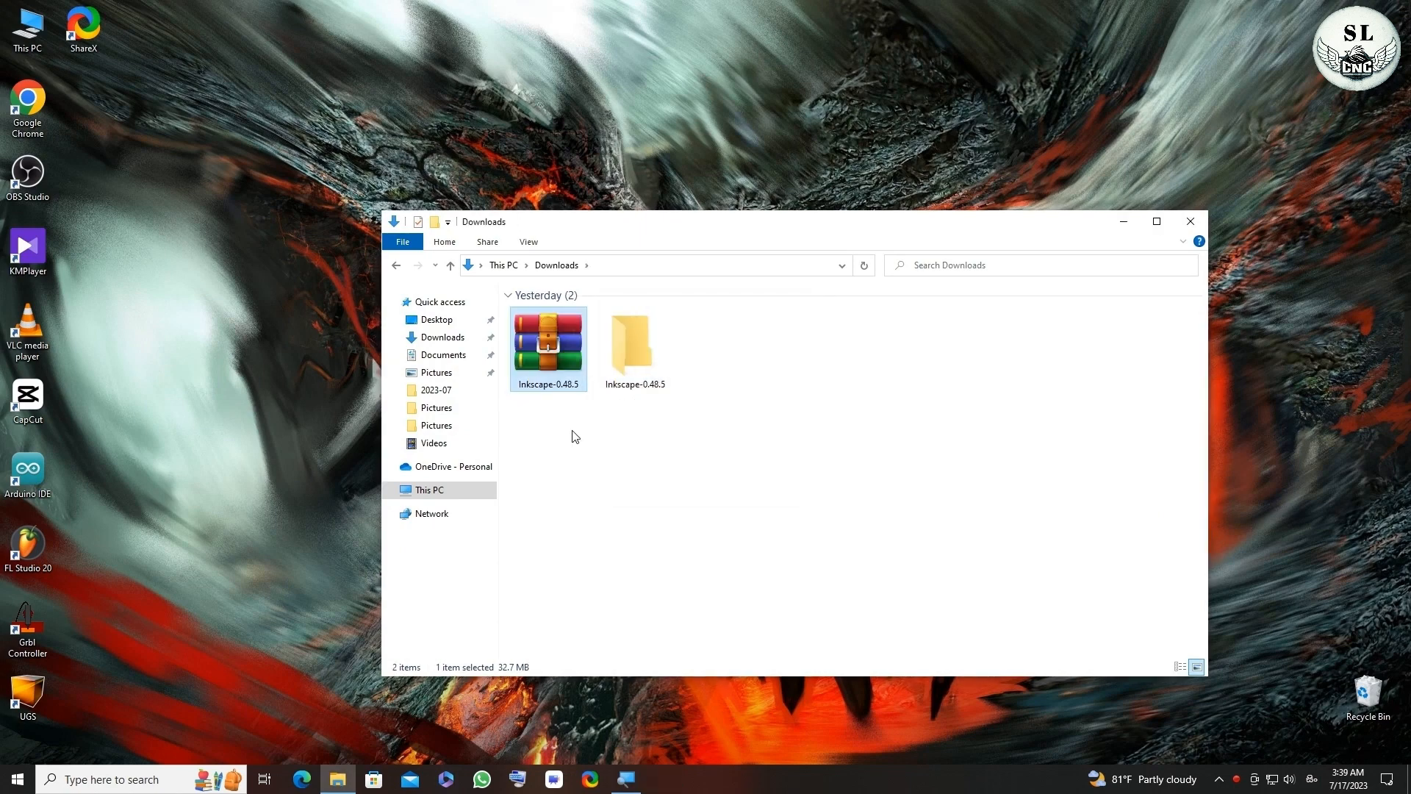
- Run the Inkscape-0.48.5-1-win32 installer from the extracted folder in English and advance to choosing the install location
double_click(637, 345)
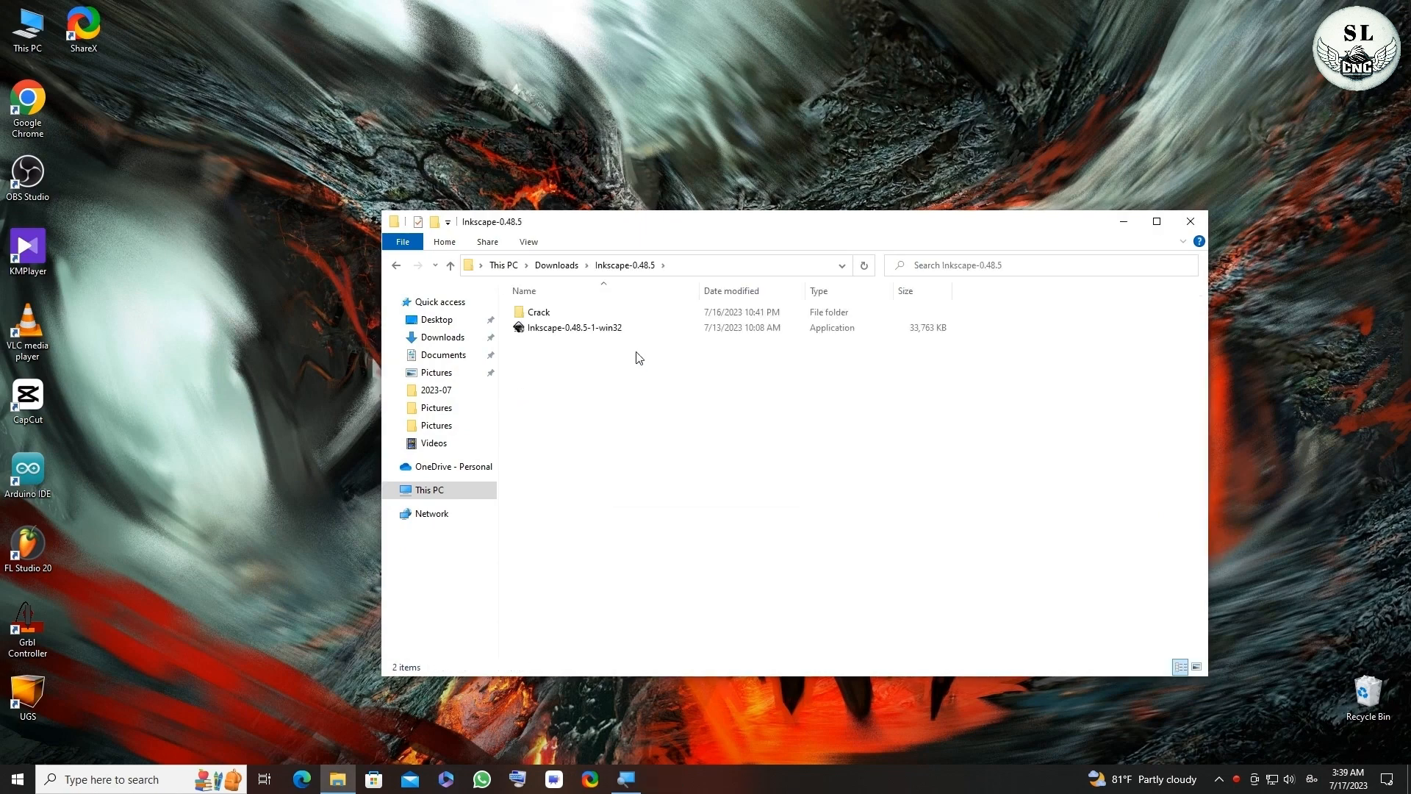
double_click(608, 328)
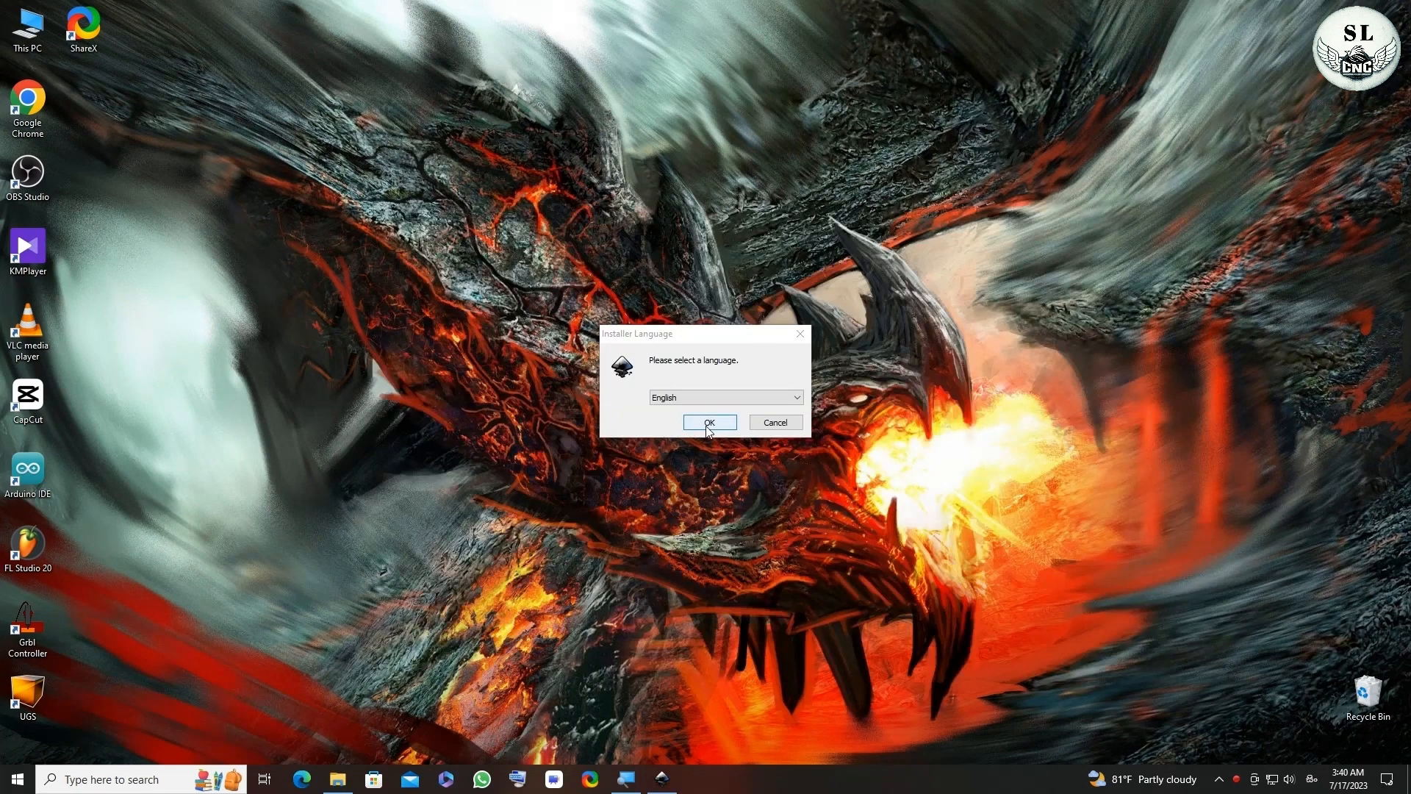
click(708, 425)
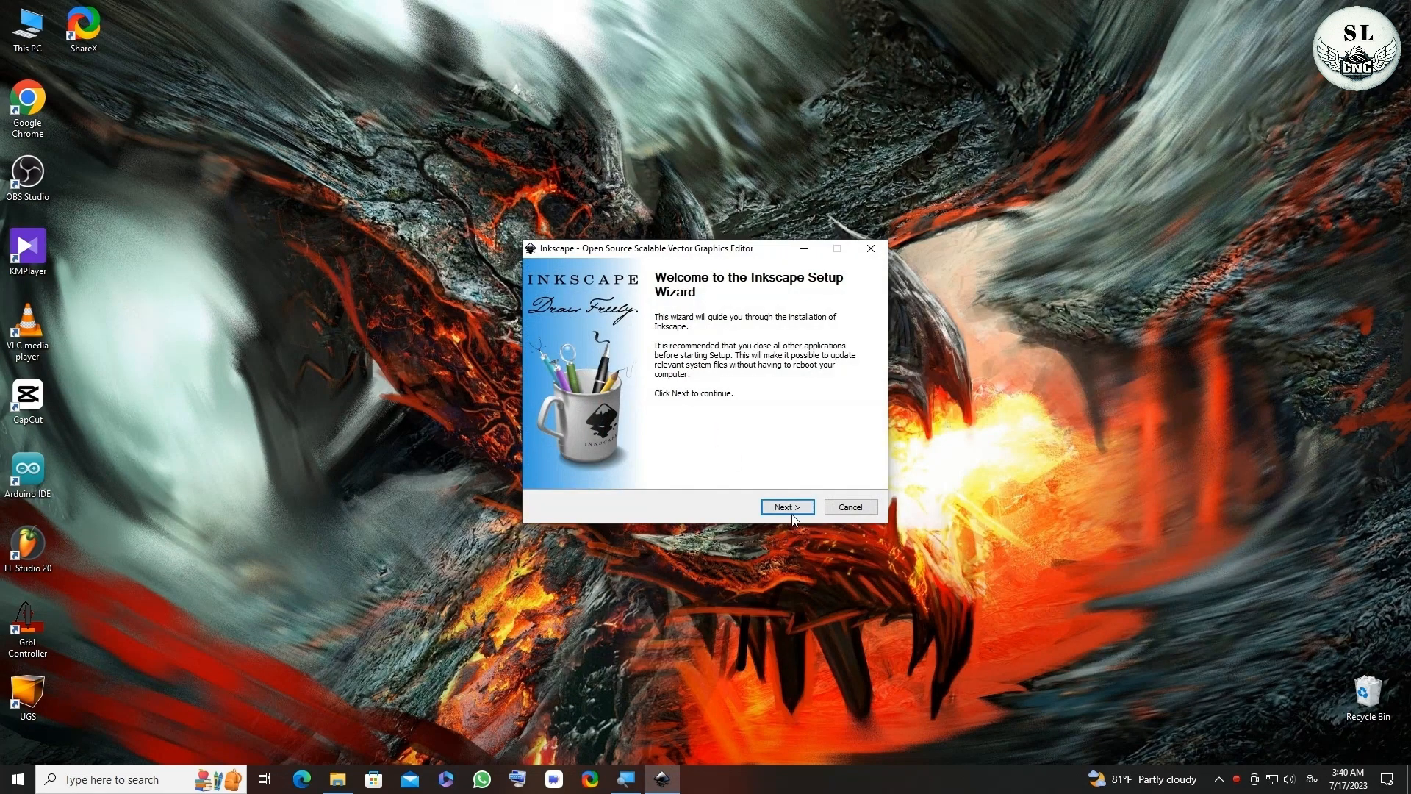
click(789, 509)
click(789, 509)
click(791, 509)
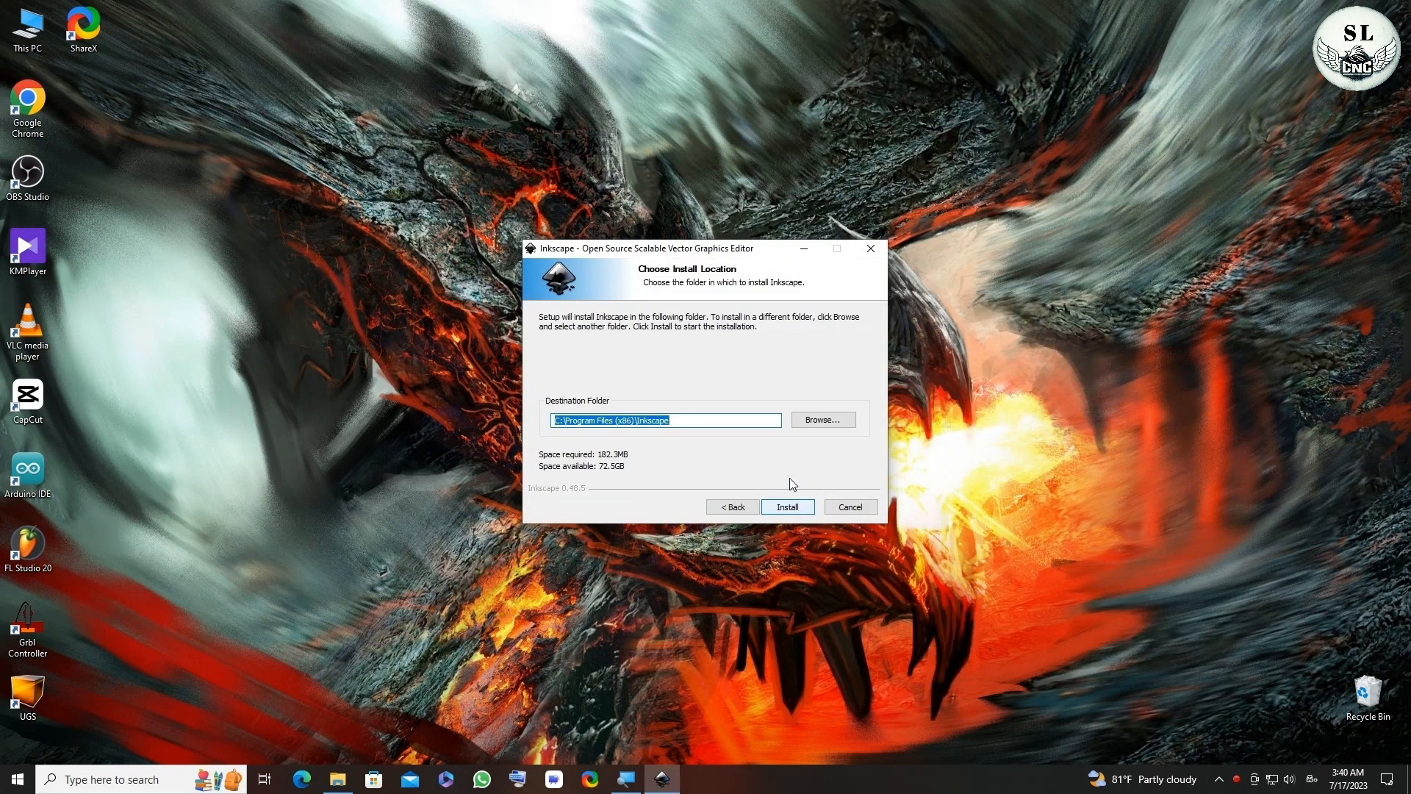
- Set the installer's destination to C:\Program Files (x86)\inscape 0.48\Inkscape by browsing to the inscape 0.48 folder
click(810, 422)
double_click(693, 387)
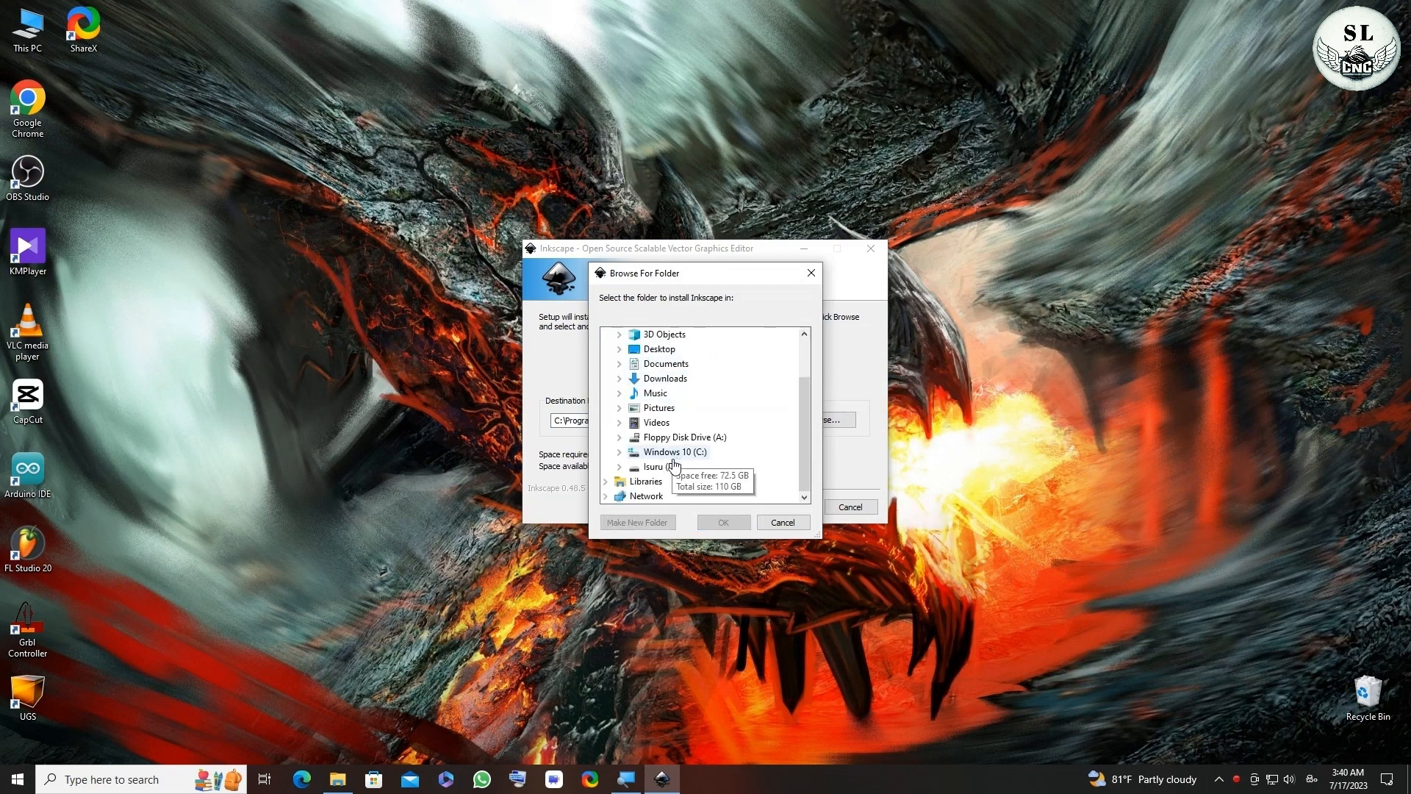
double_click(675, 452)
scroll(716, 448, down, 1)
double_click(709, 451)
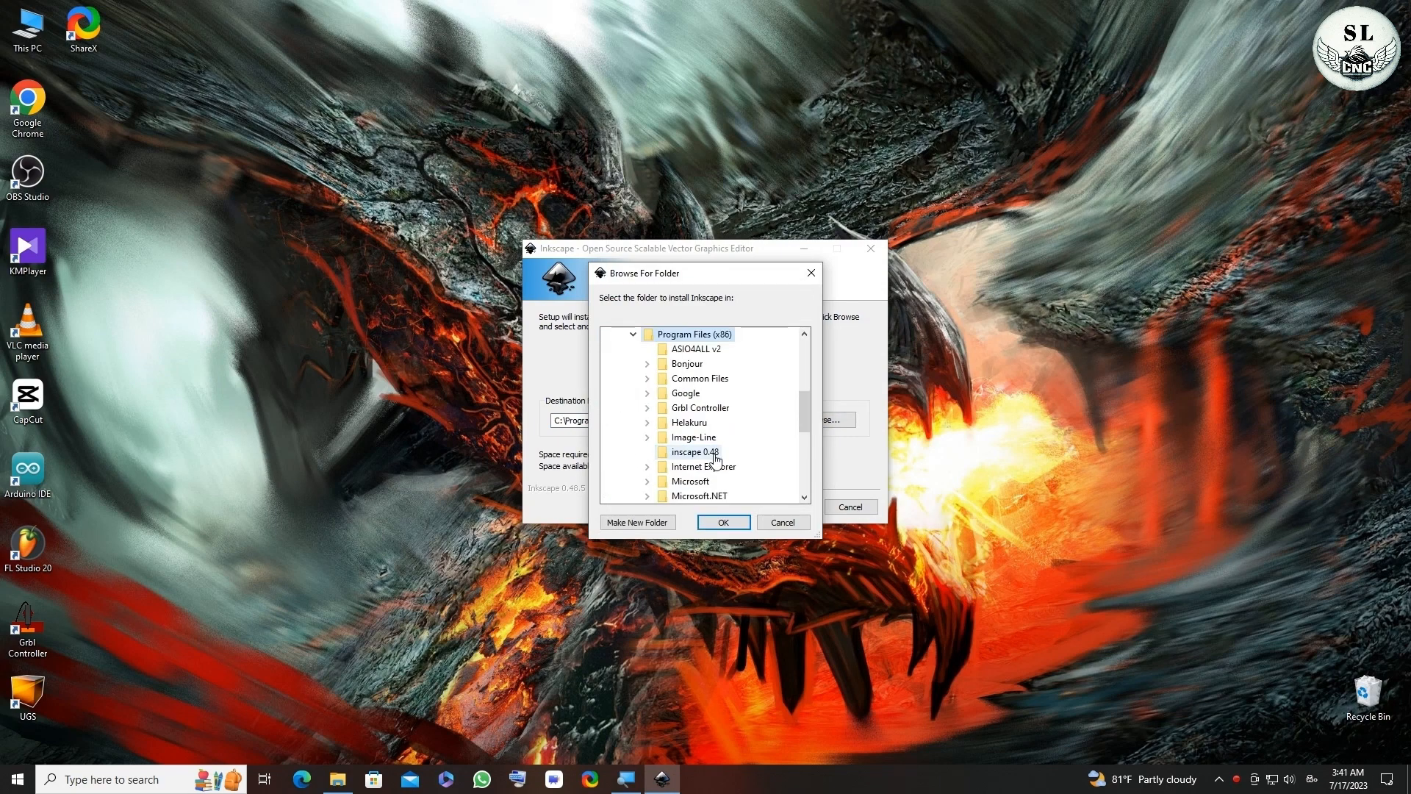
click(698, 452)
click(723, 522)
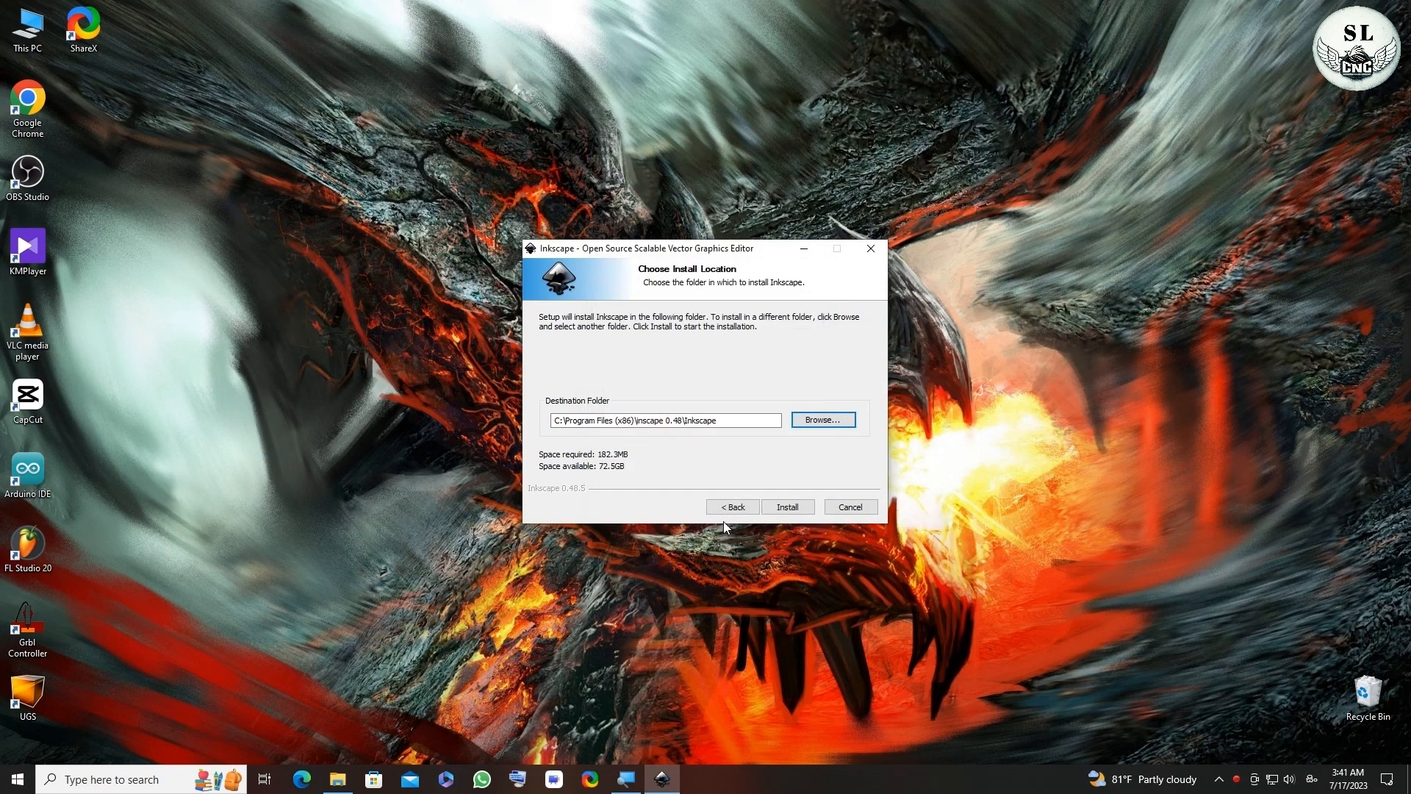
- Install Inkscape 0.48.5 and finish the setup wizard
click(788, 507)
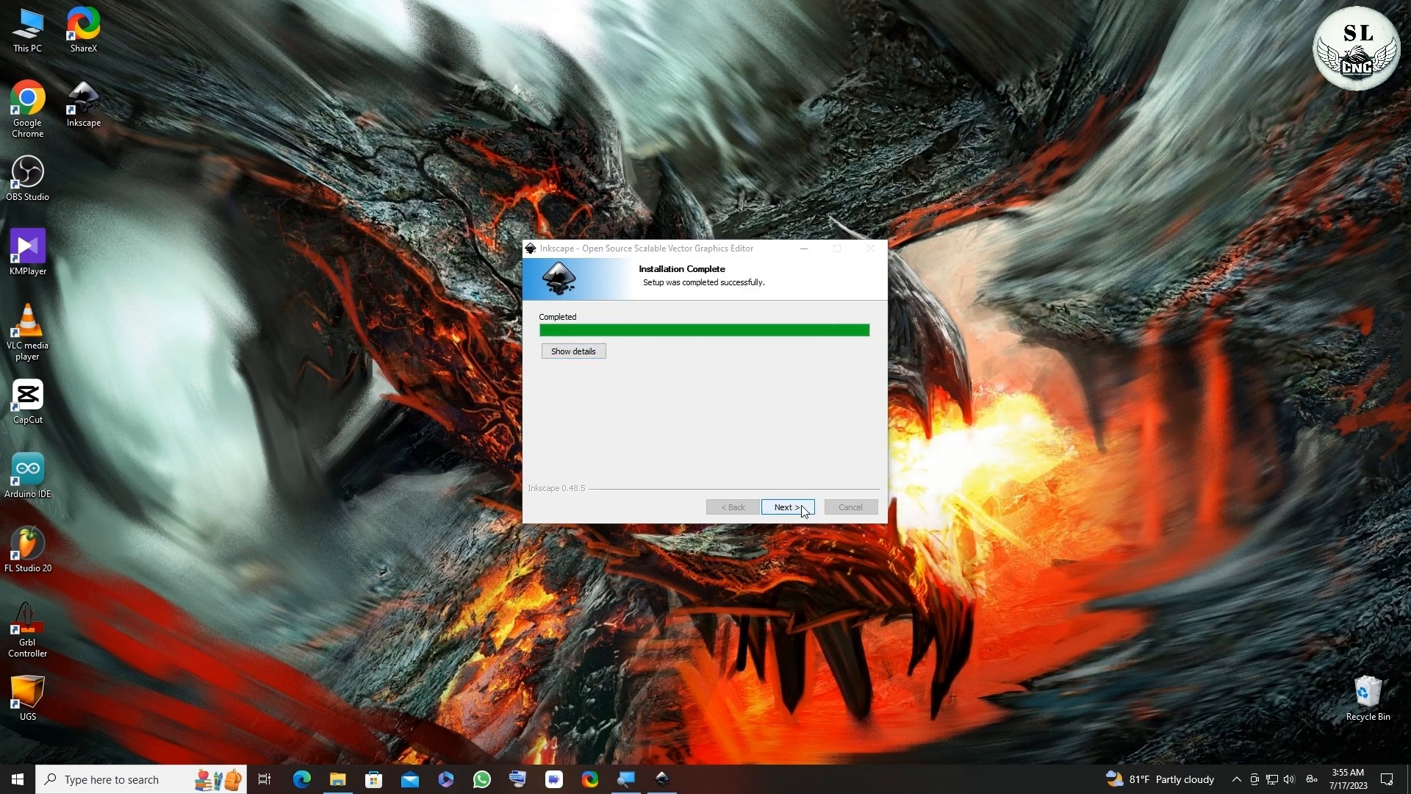
click(788, 507)
click(787, 507)
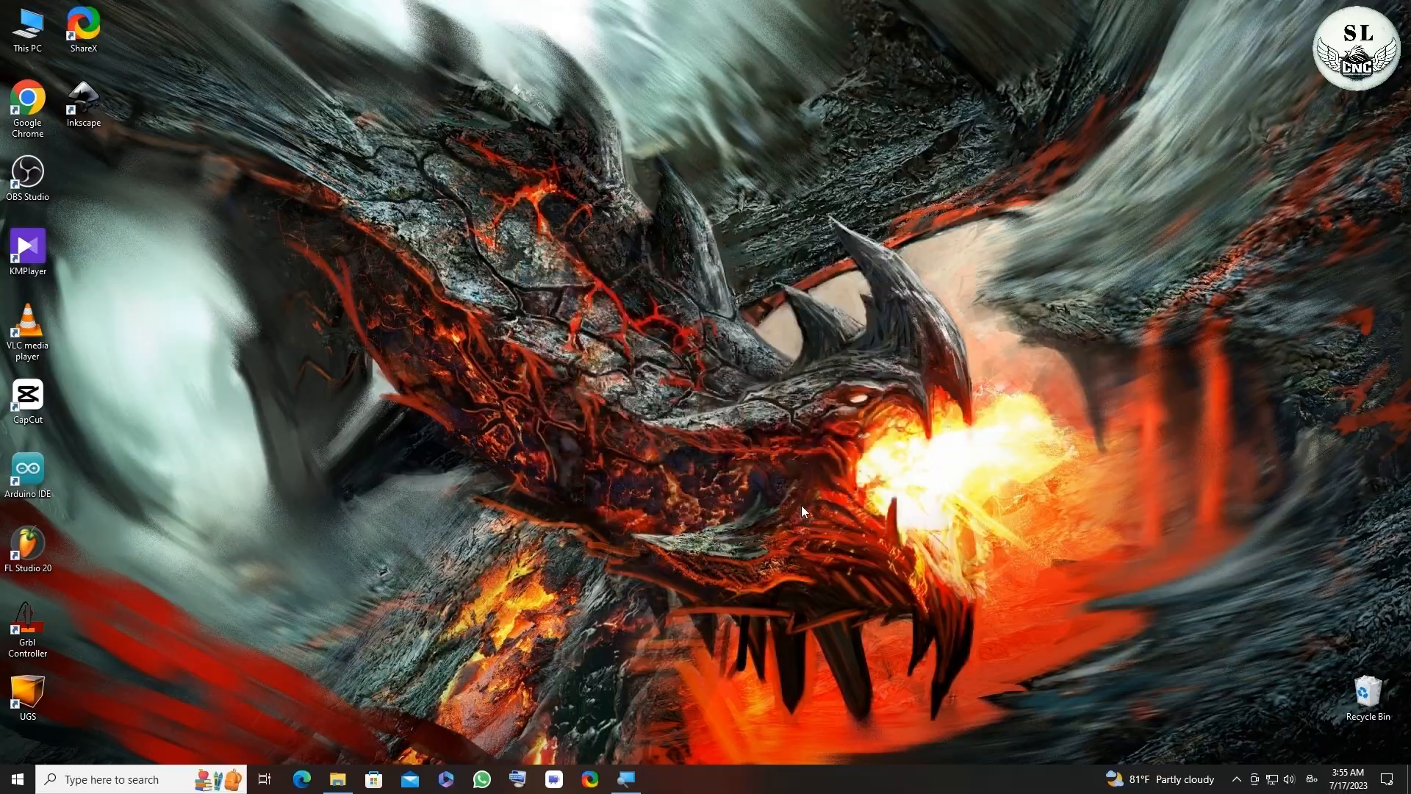
- Examine the file types Inkscape offers for saving a new document, and close Inkscape without saving
key(alt)
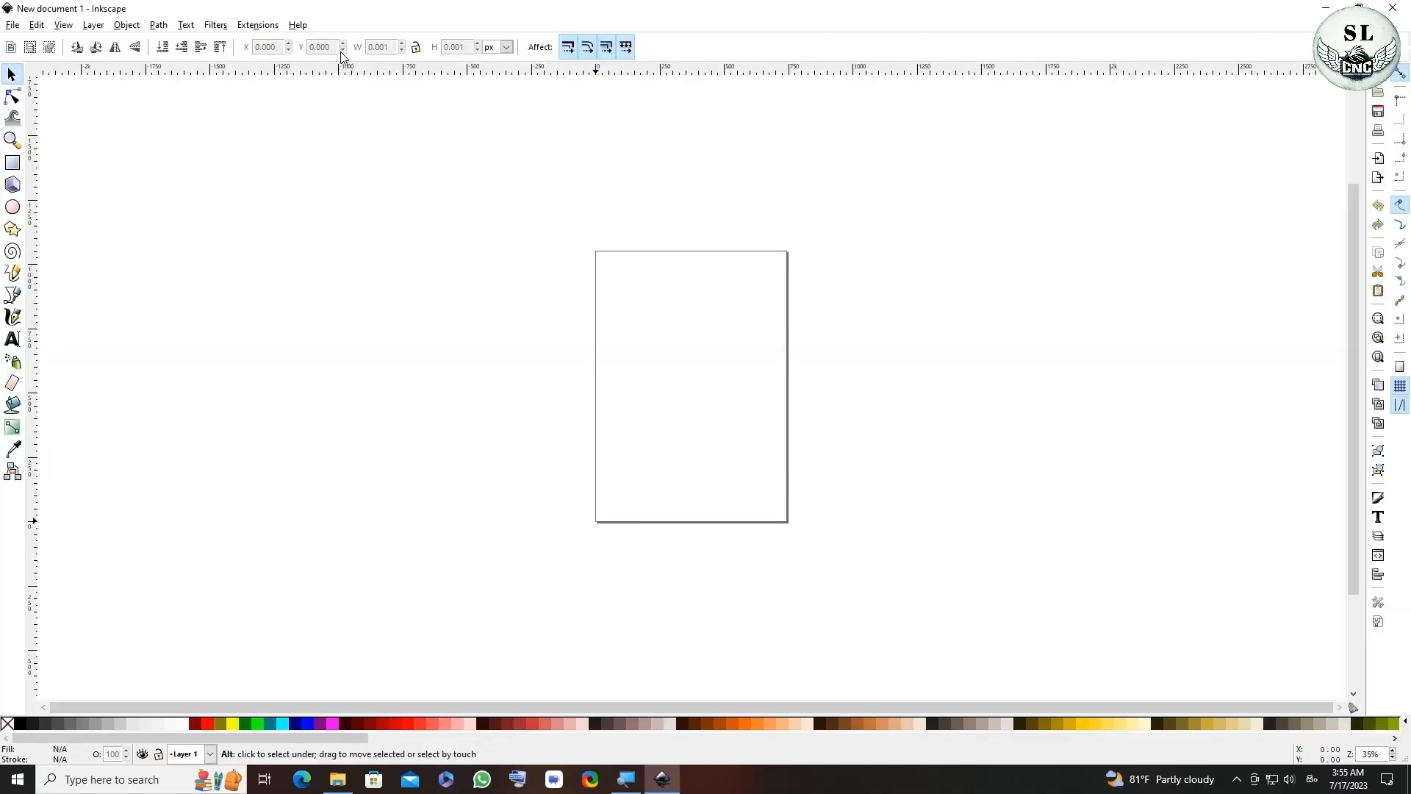
click(9, 25)
click(37, 123)
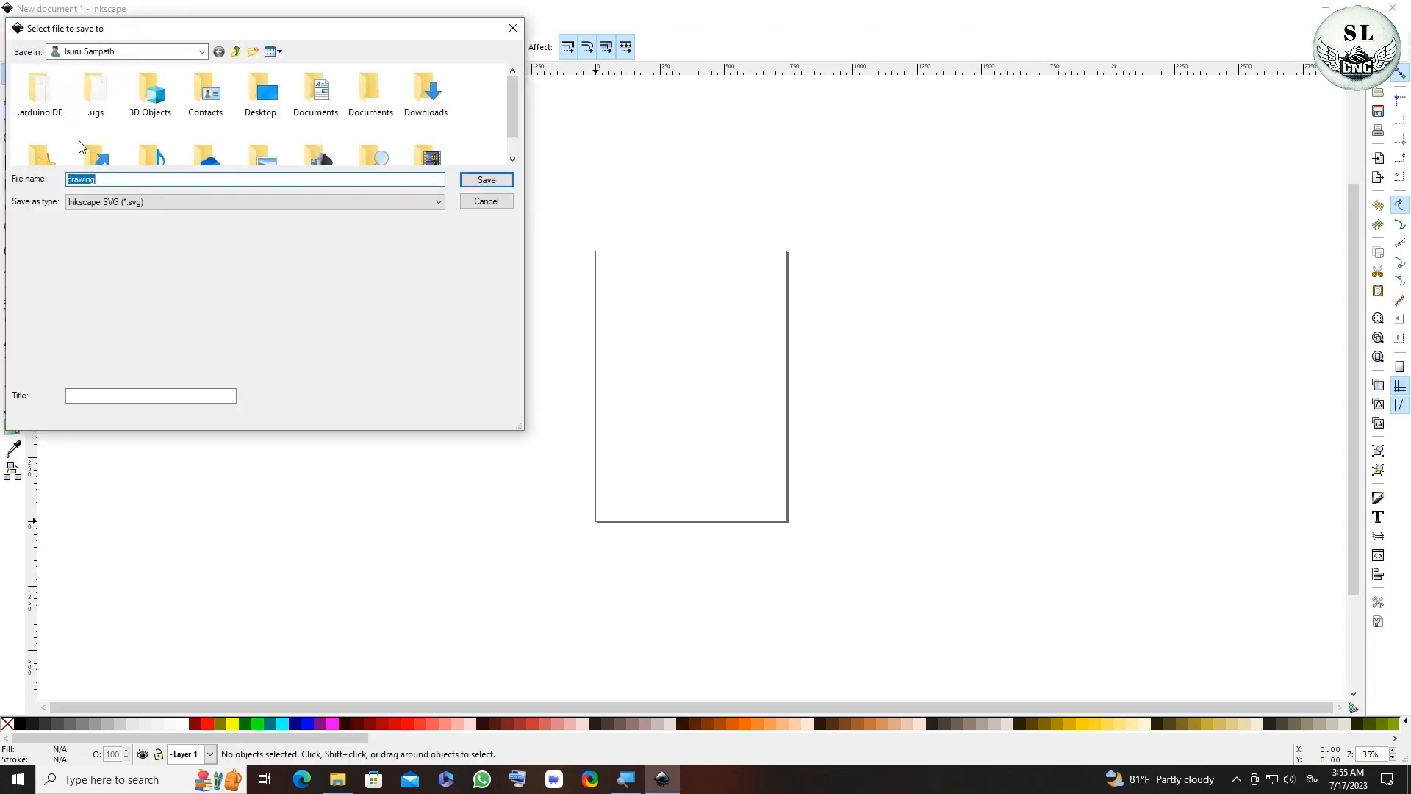
click(408, 204)
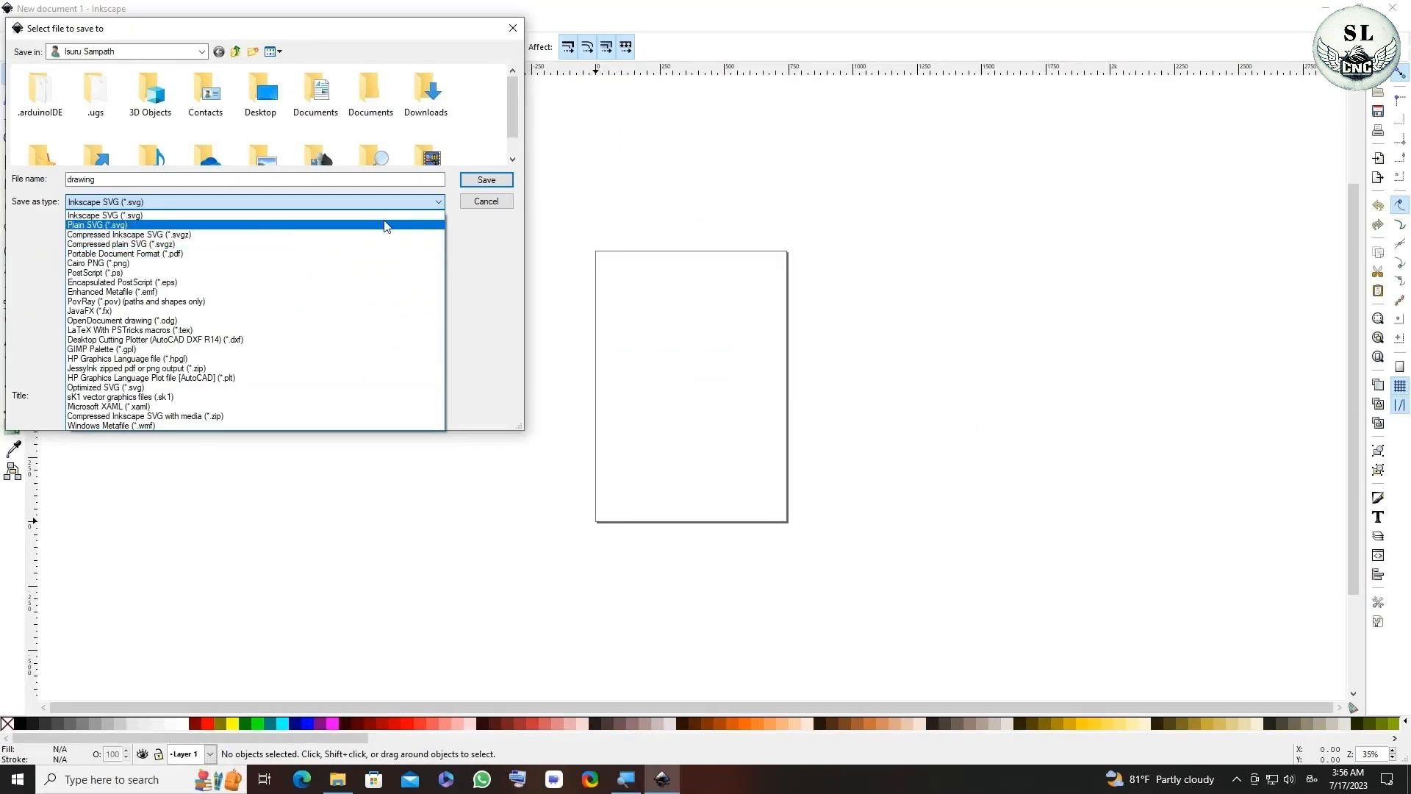
click(387, 216)
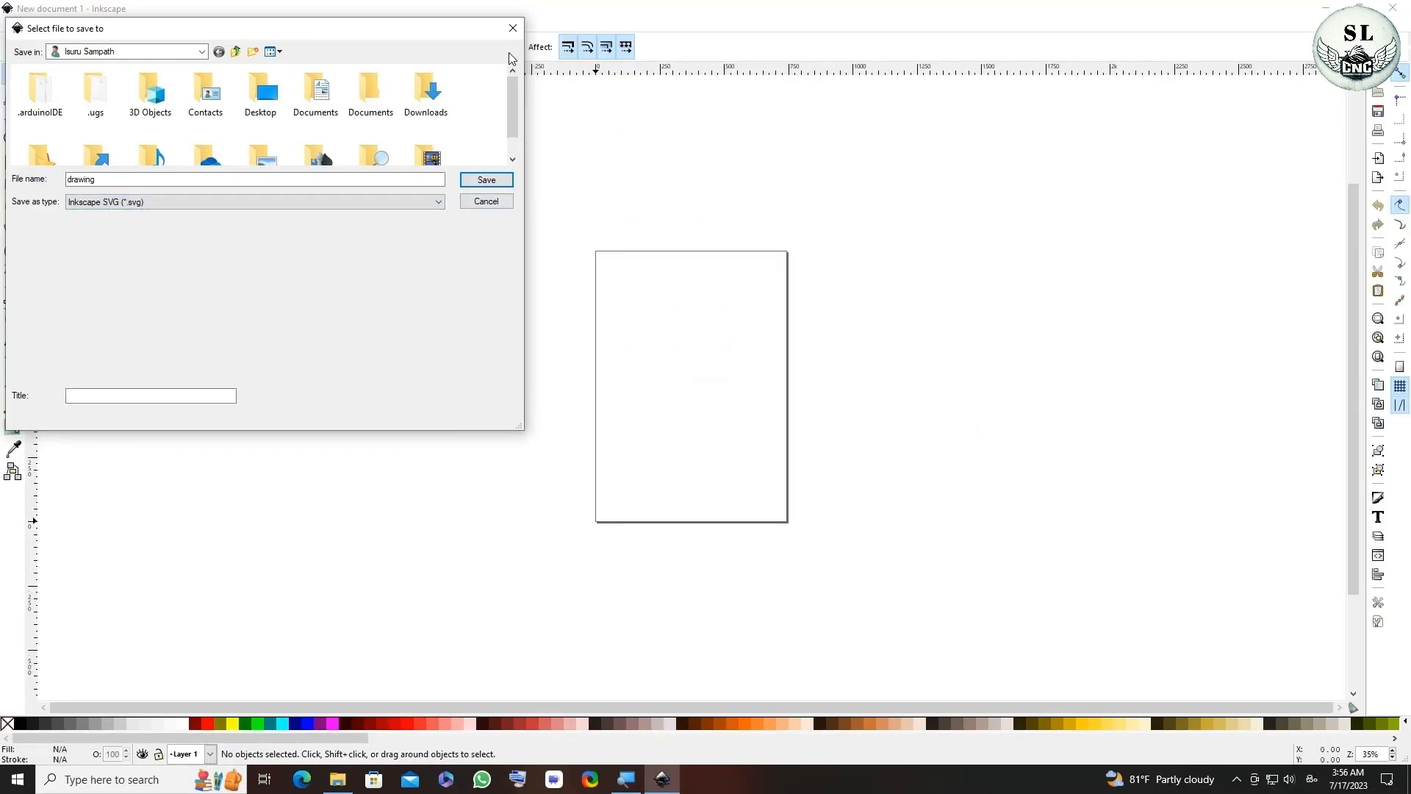
click(513, 30)
click(1396, 9)
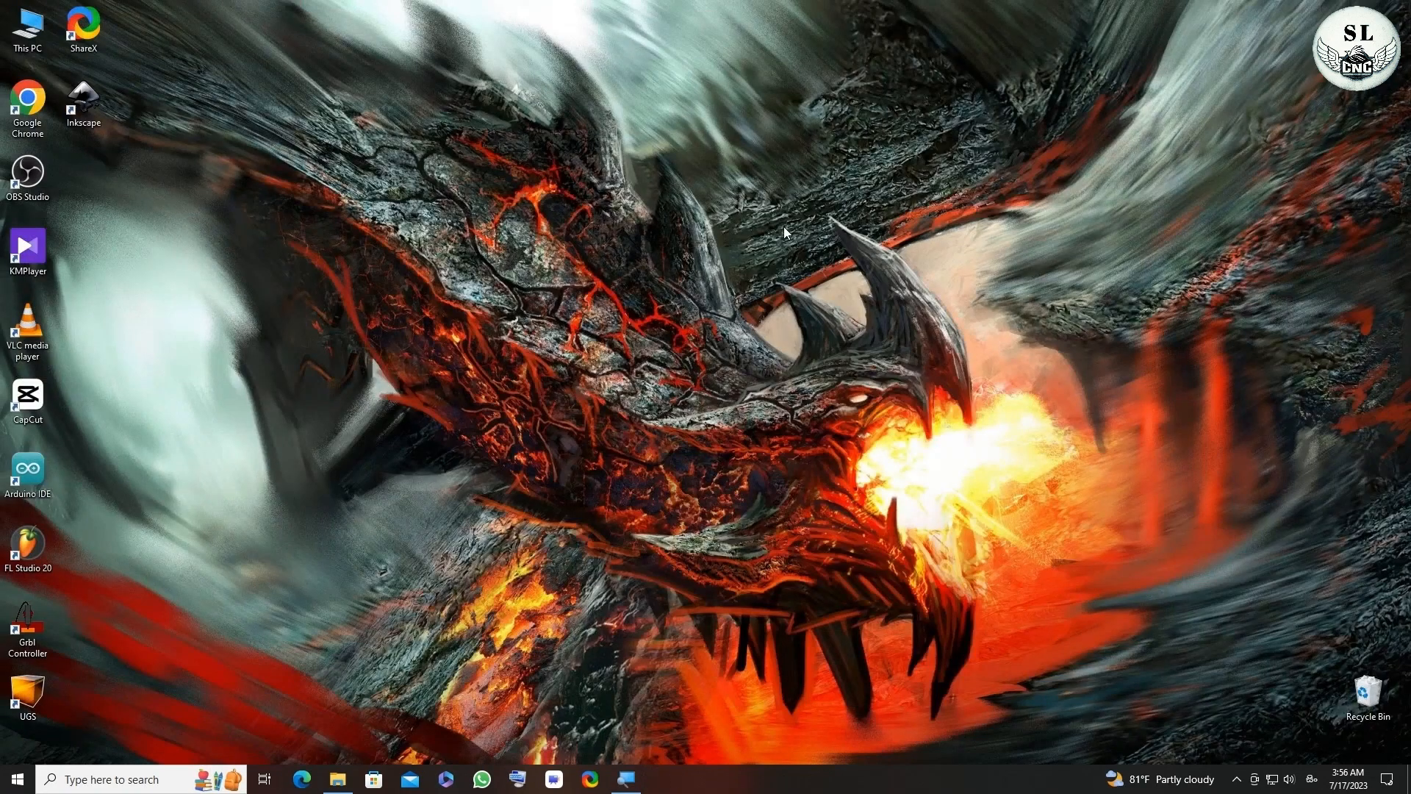
- Copy the unicorn folder, .gitignore, unicorn.inx and unicorn.py from Downloads\Inkscape-0.48.5\Crack\src
double_click(20, 47)
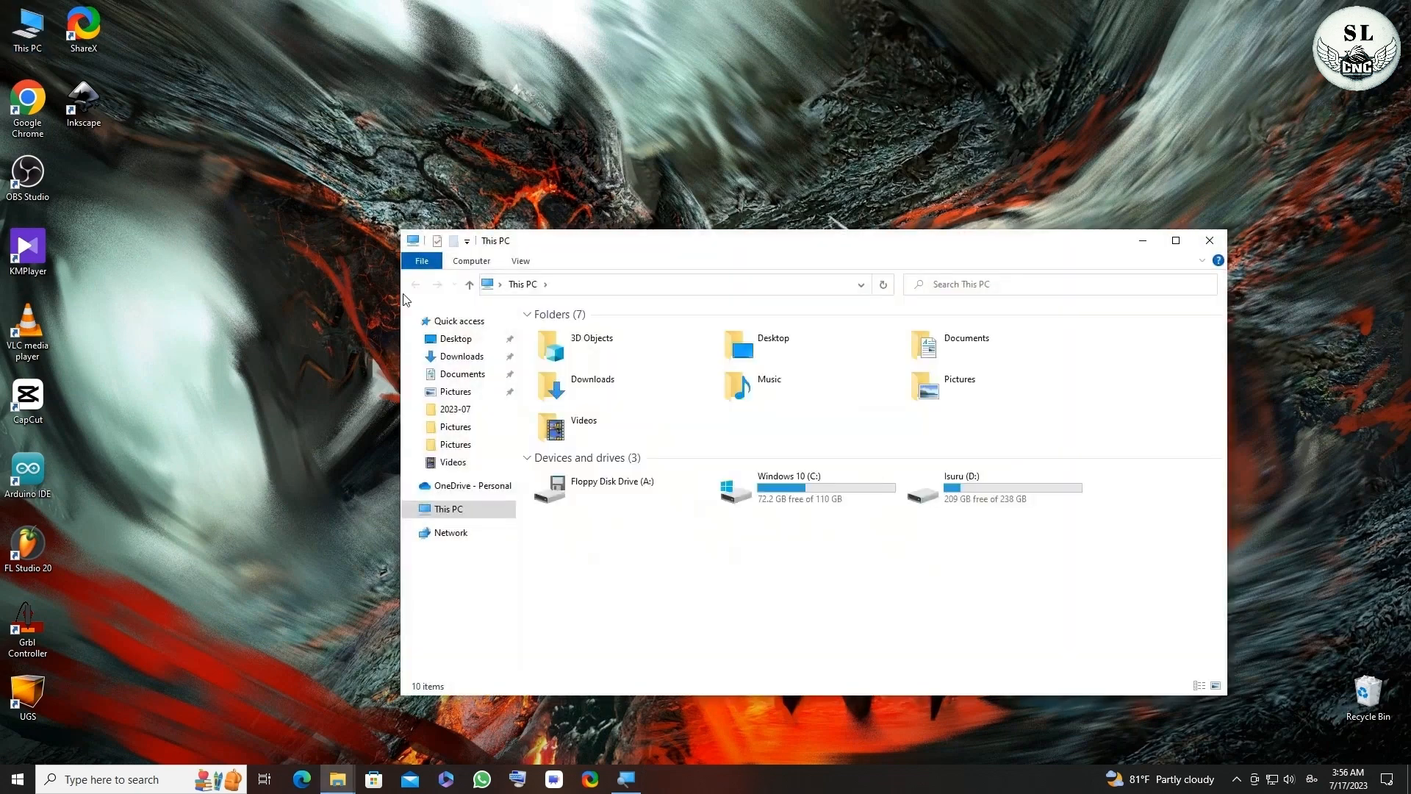
double_click(561, 371)
click(653, 363)
double_click(653, 363)
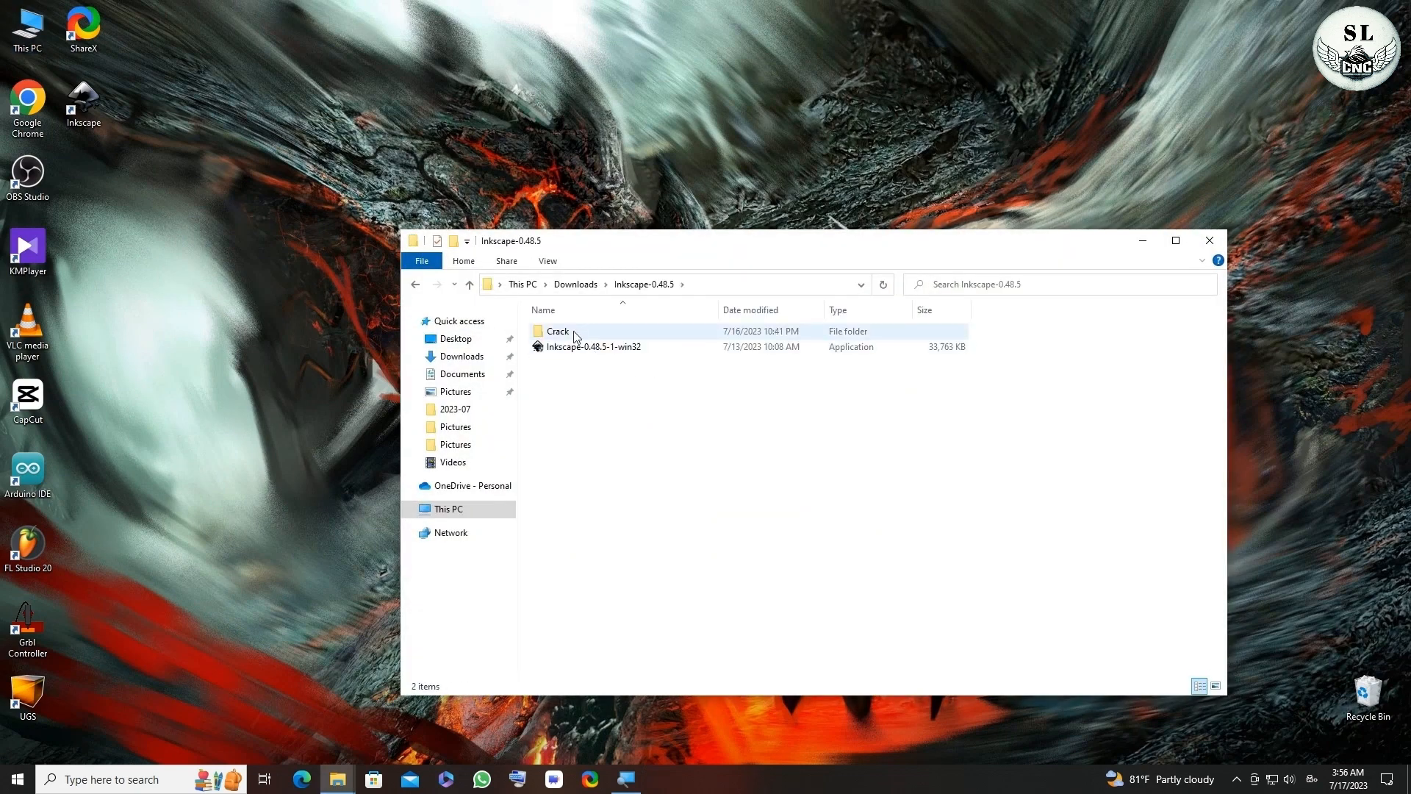
double_click(571, 331)
double_click(567, 332)
drag(567, 417, 577, 331)
right_click(577, 331)
click(628, 586)
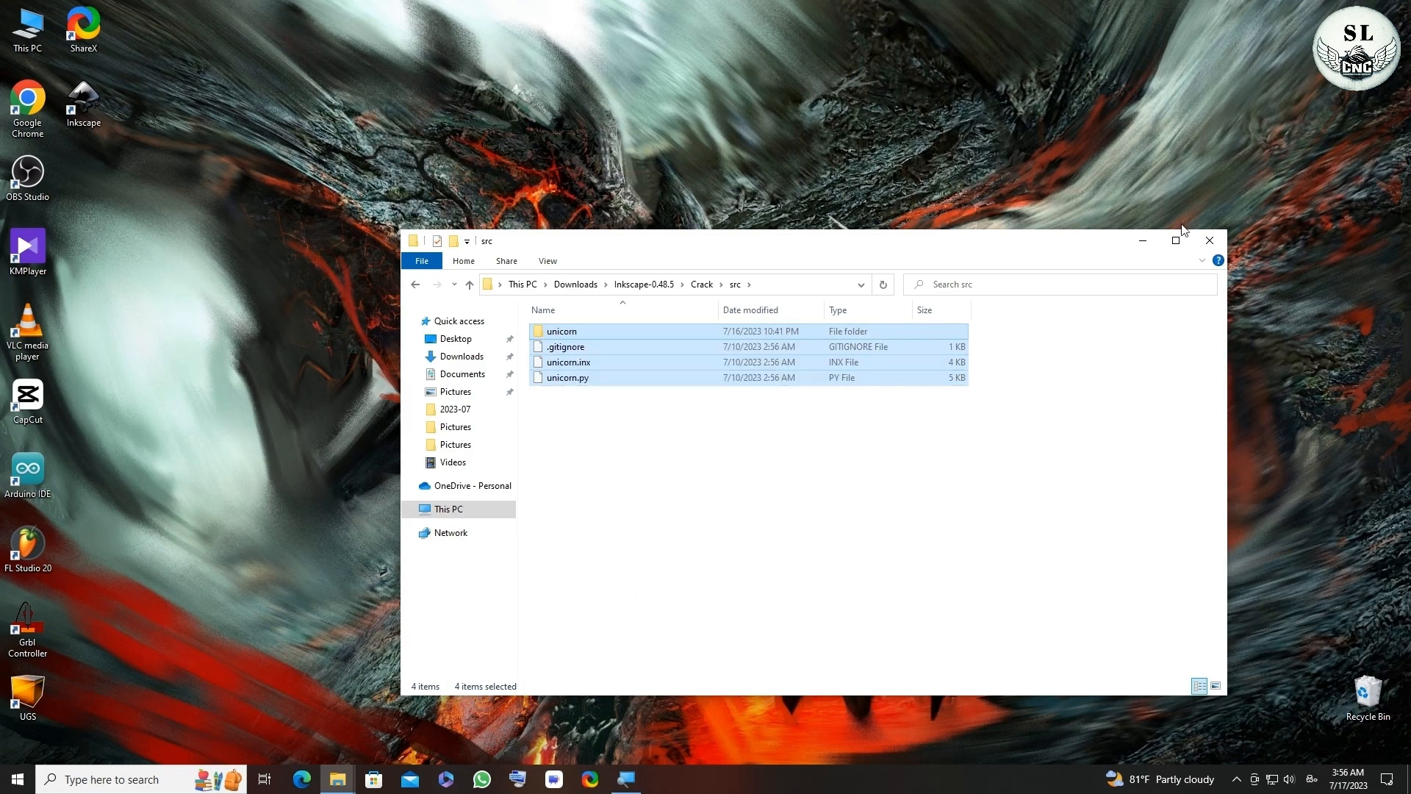
- Paste the copied unicorn files into share\extensions of the Inkscape installation folder, granting permission, and close the folder
click(1210, 240)
right_click(59, 81)
click(143, 124)
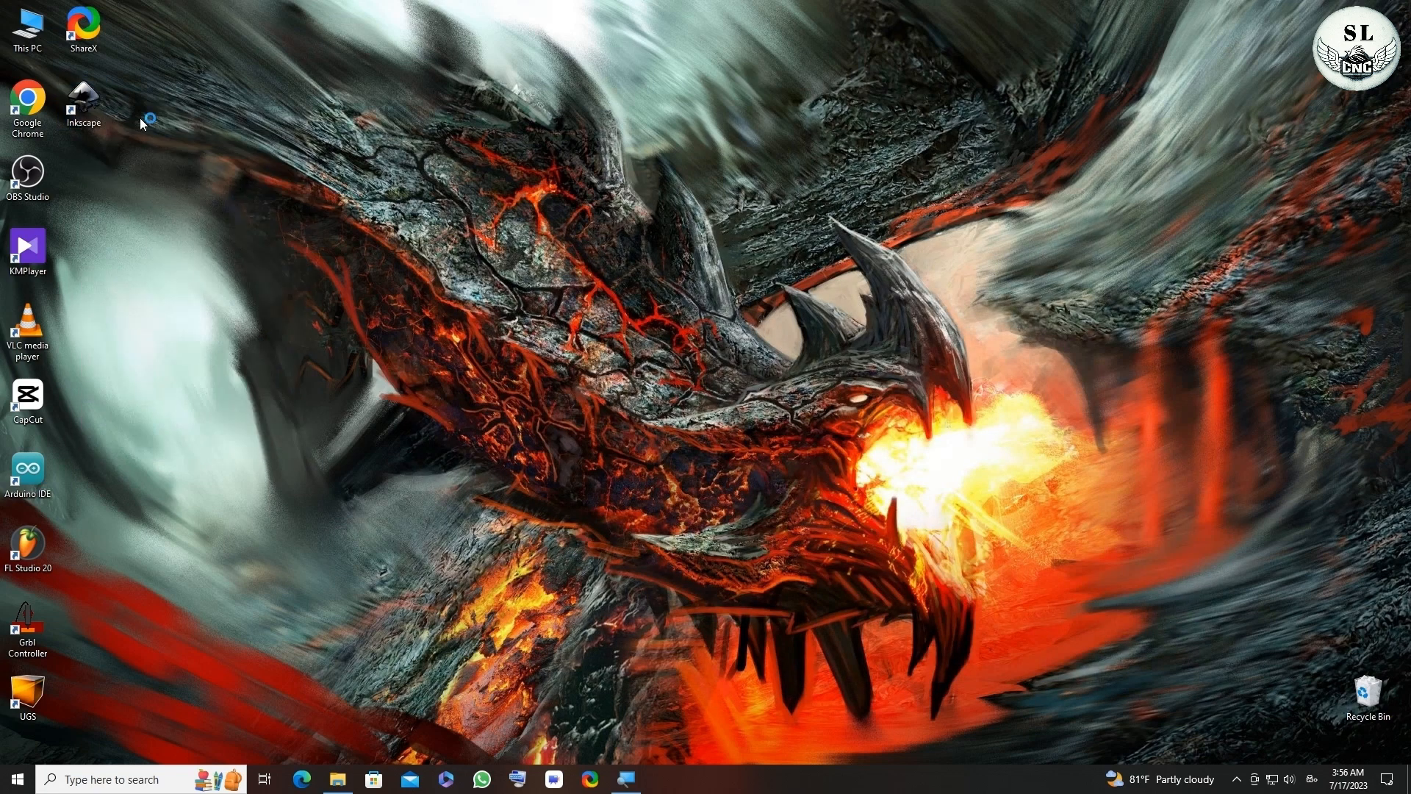
double_click(605, 443)
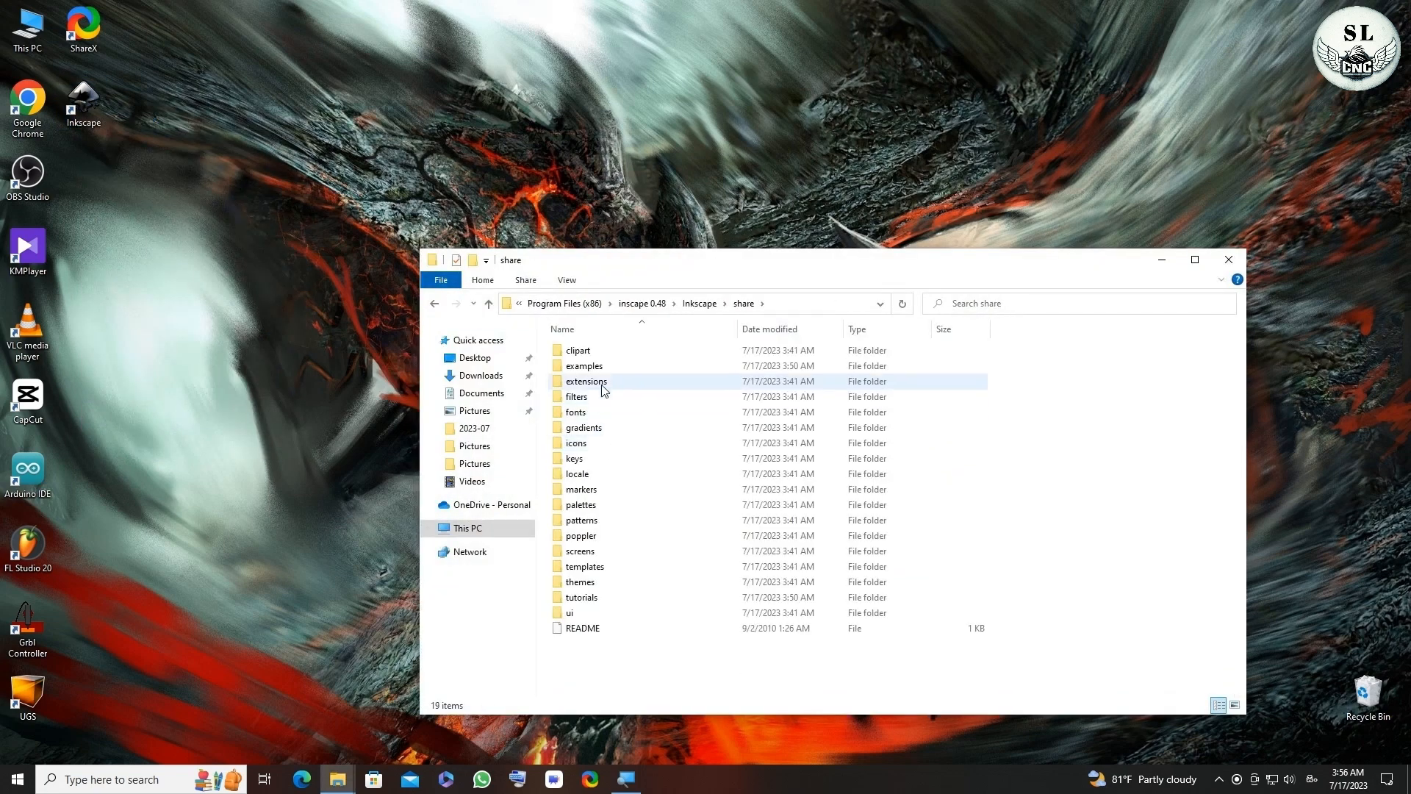
double_click(602, 385)
right_click(1095, 434)
click(1123, 531)
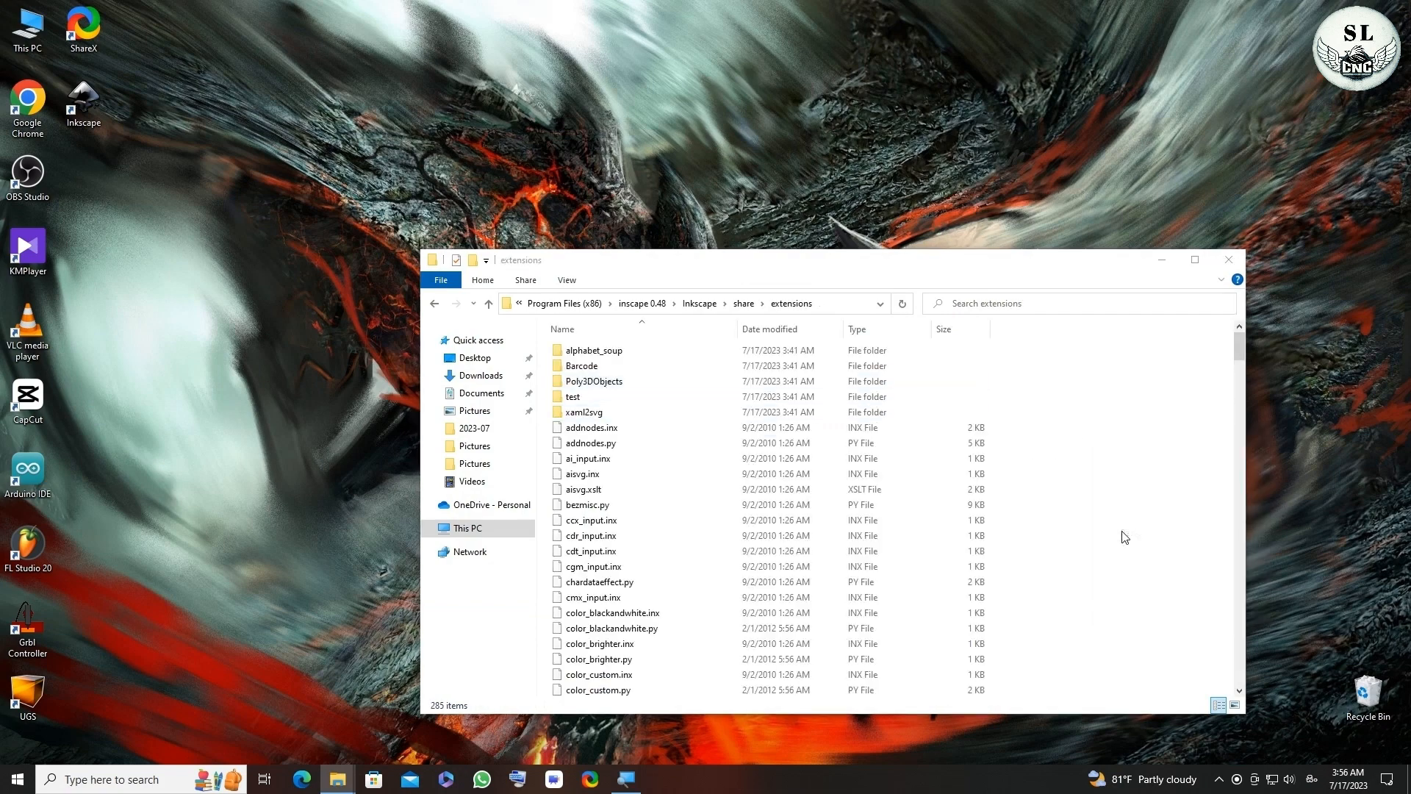
click(304, 316)
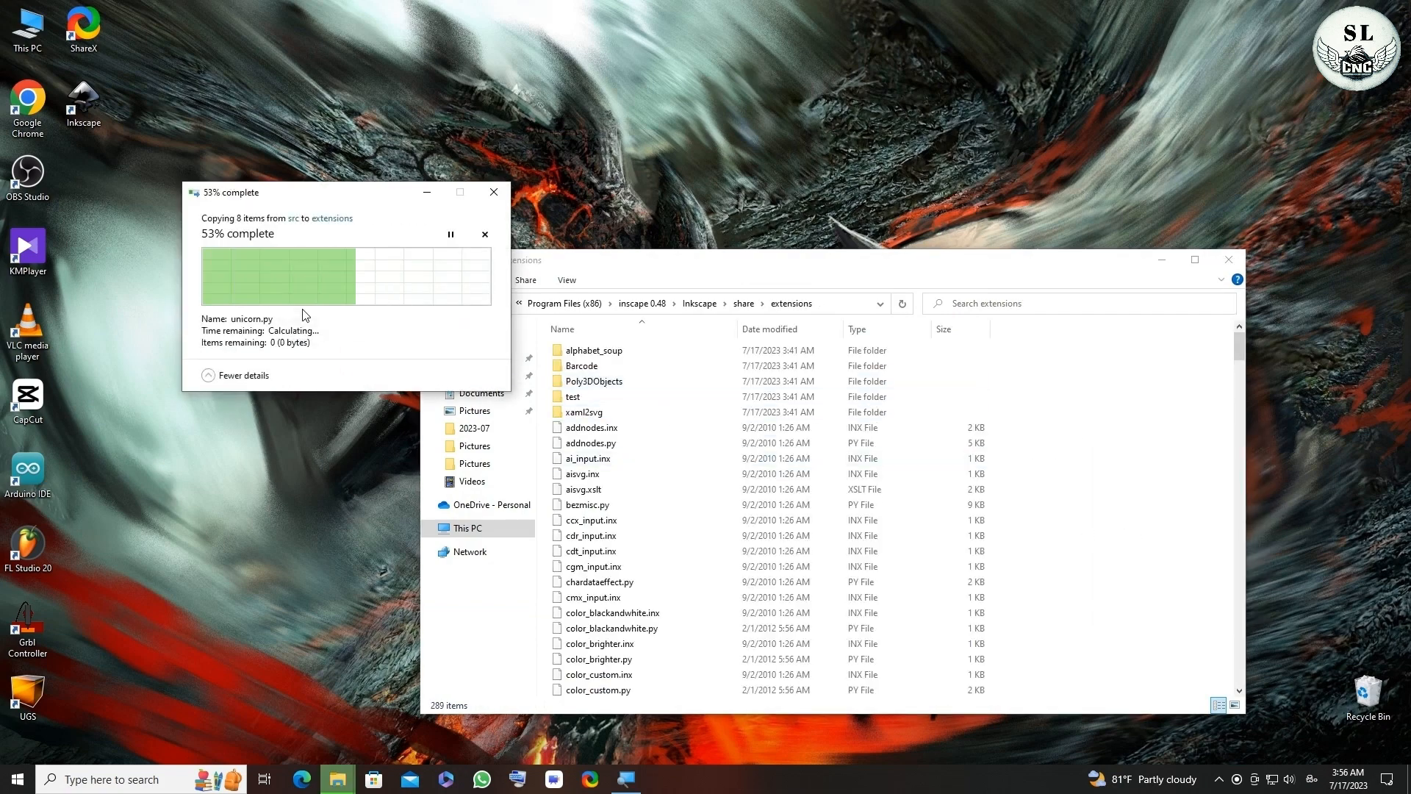
click(1228, 259)
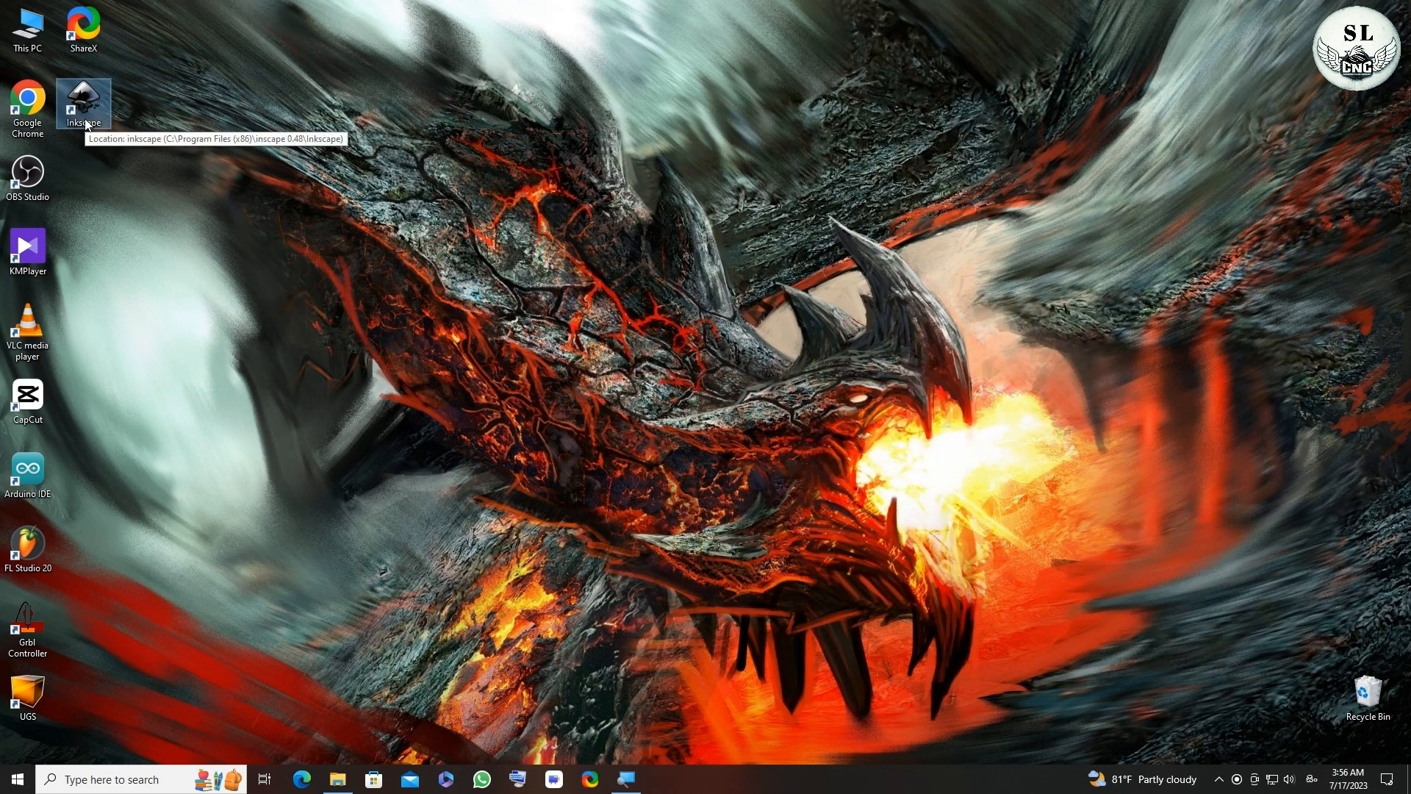
- Reopen Inkscape and check the save file types for MakerBot Unicorn G-Code, leaving without saving
double_click(84, 103)
click(14, 26)
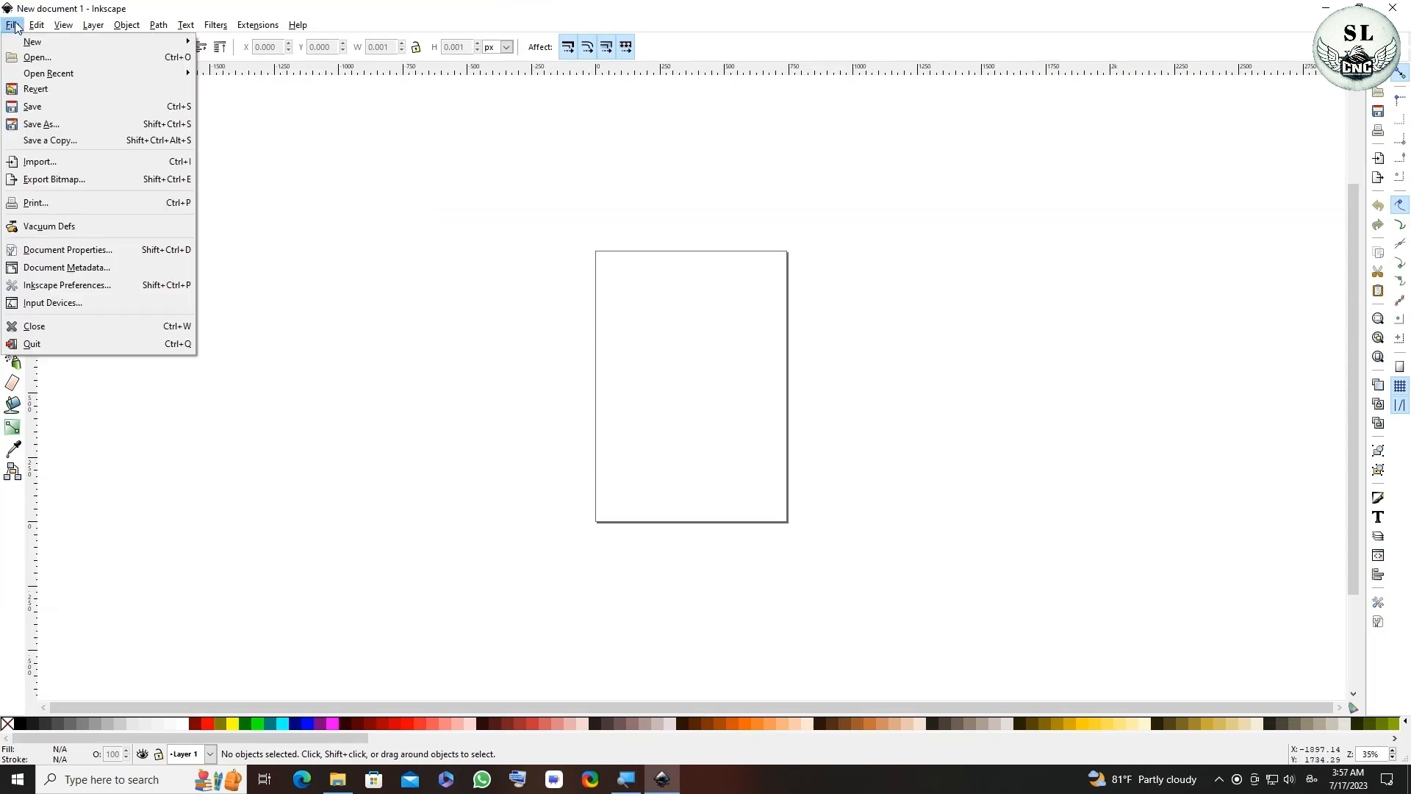
click(66, 126)
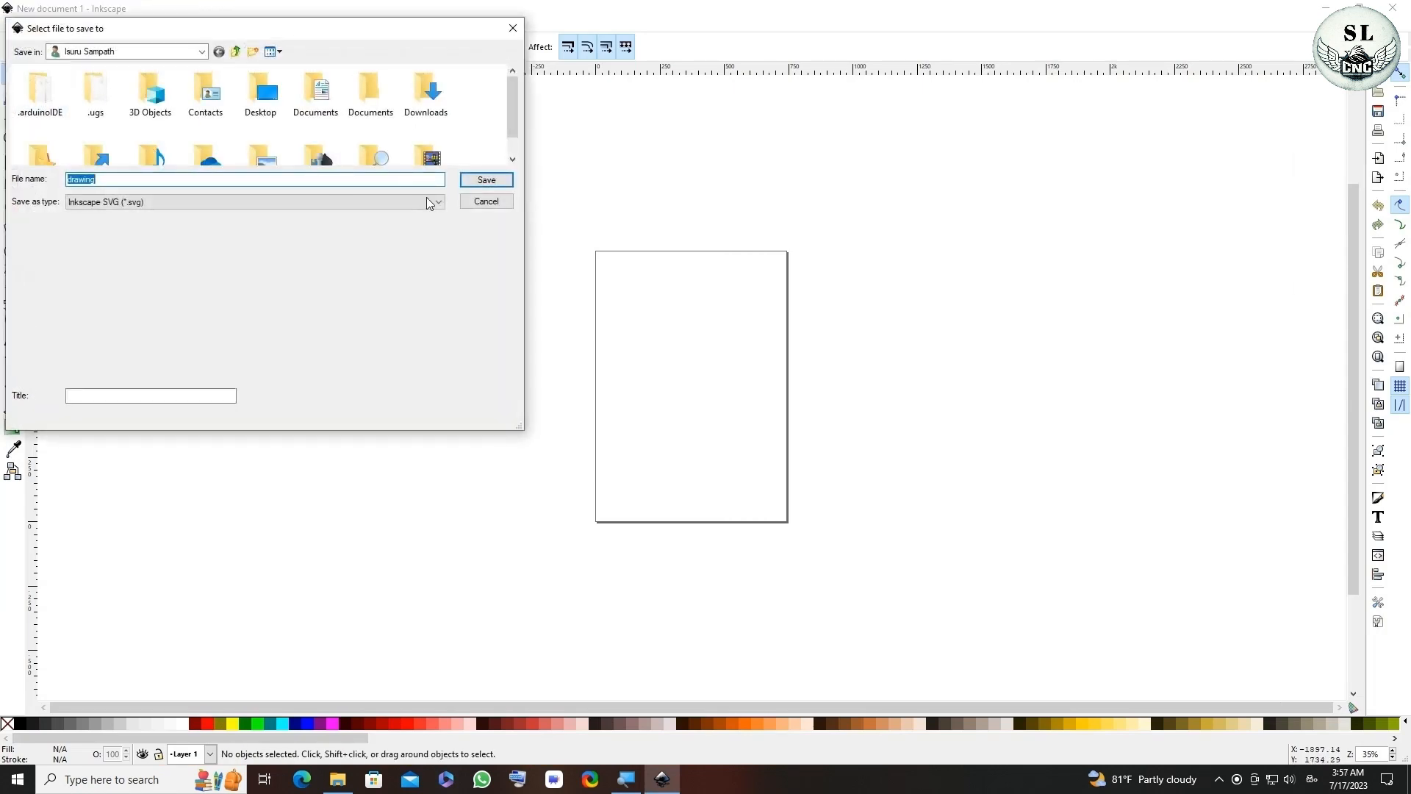
click(367, 202)
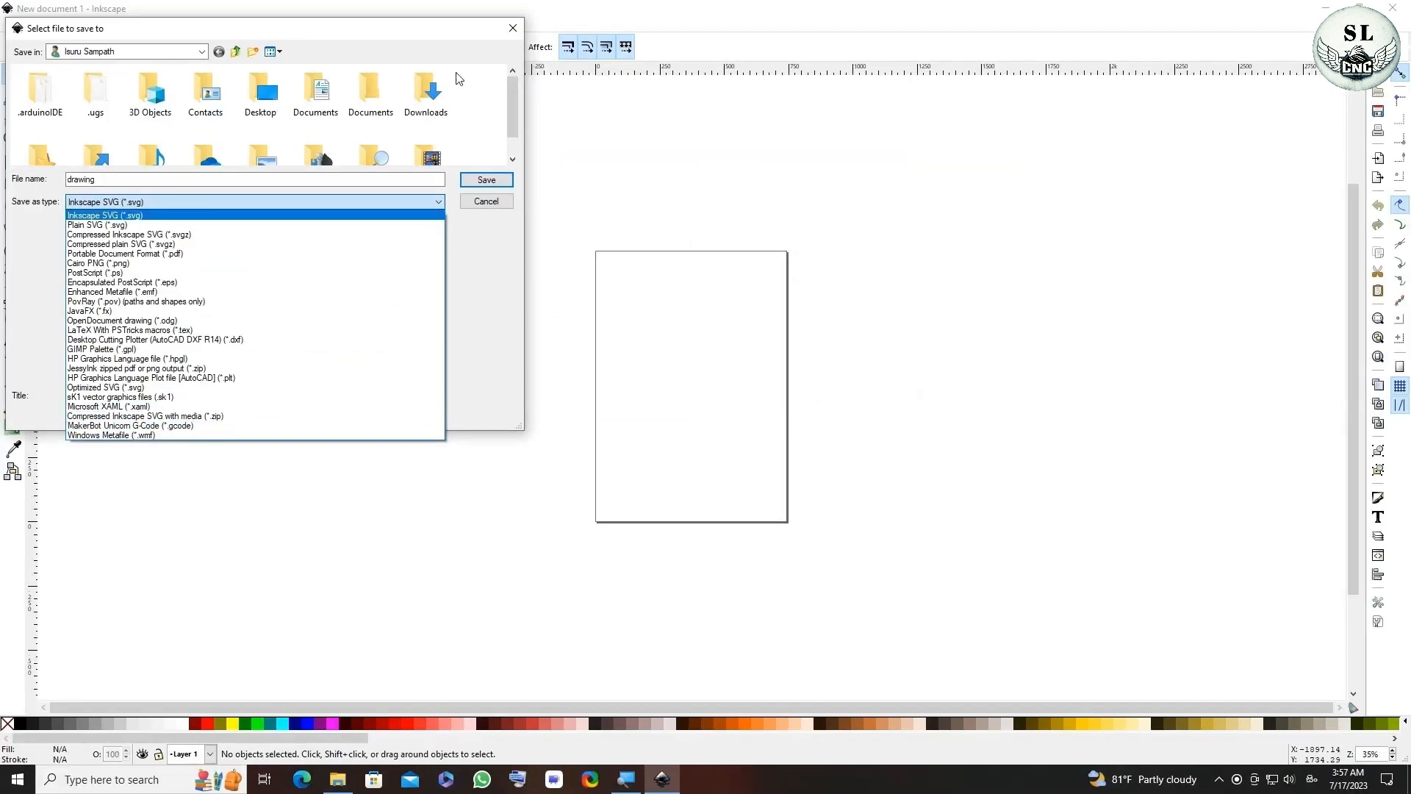
click(512, 30)
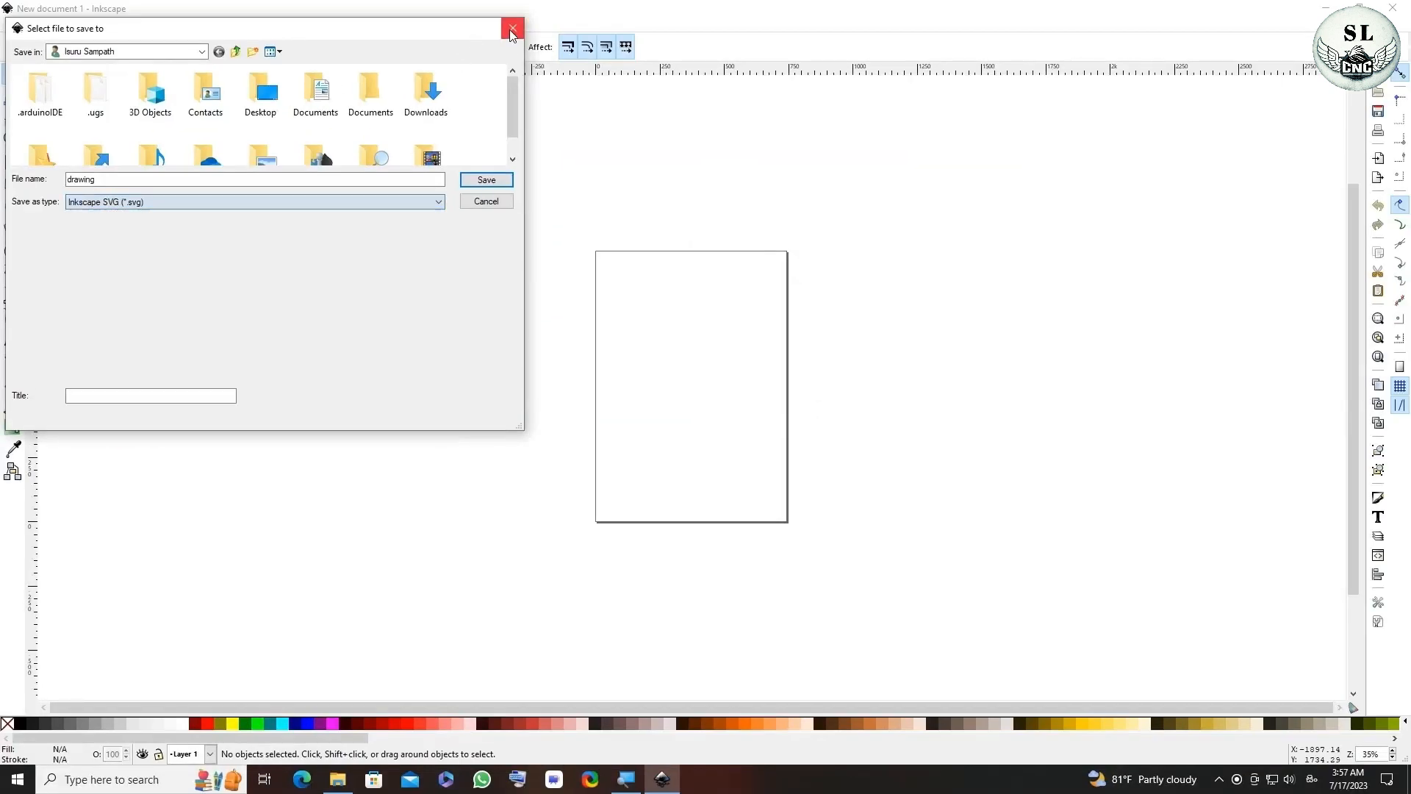
click(512, 31)
- Set the document's custom page size to 8 cm wide by 8 cm high and close the document properties
click(13, 25)
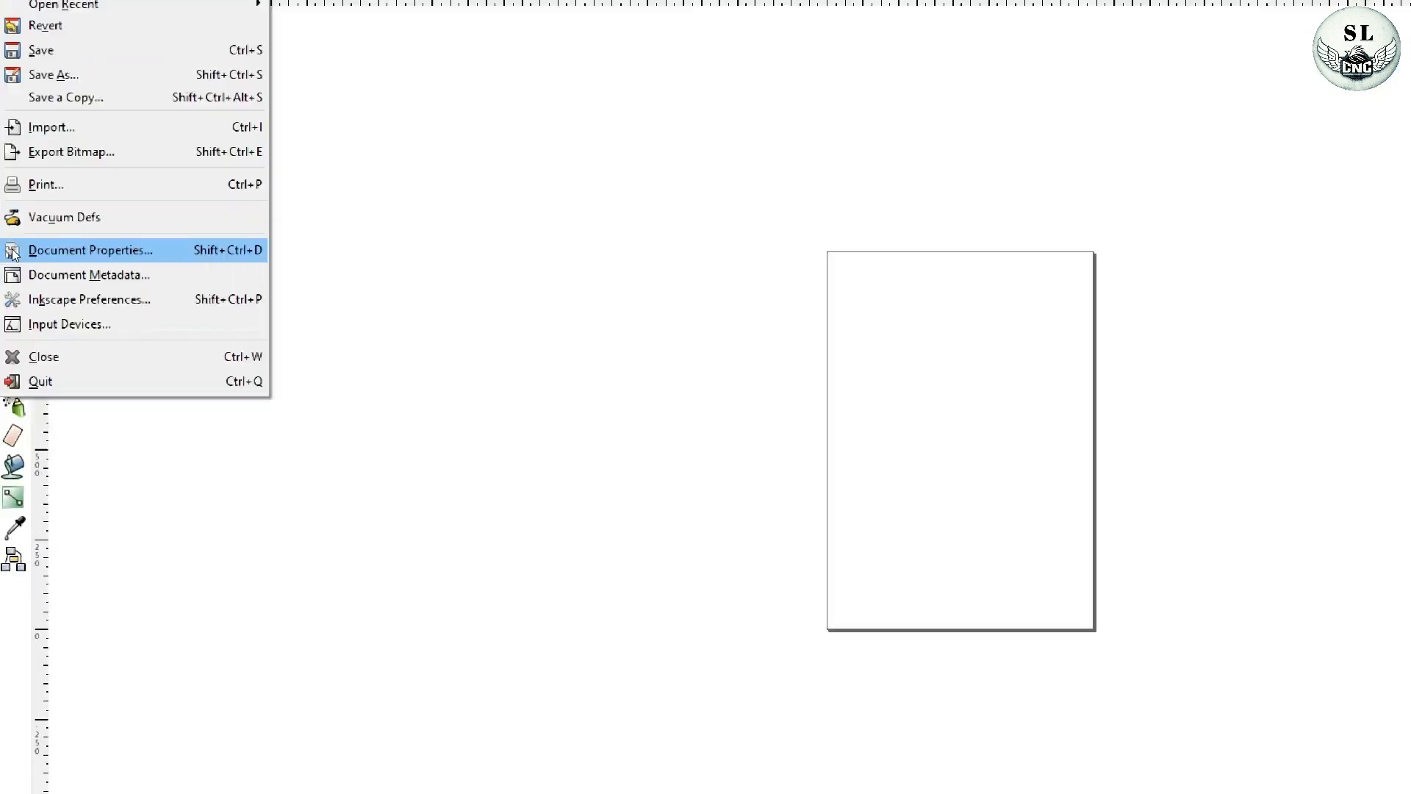
click(14, 253)
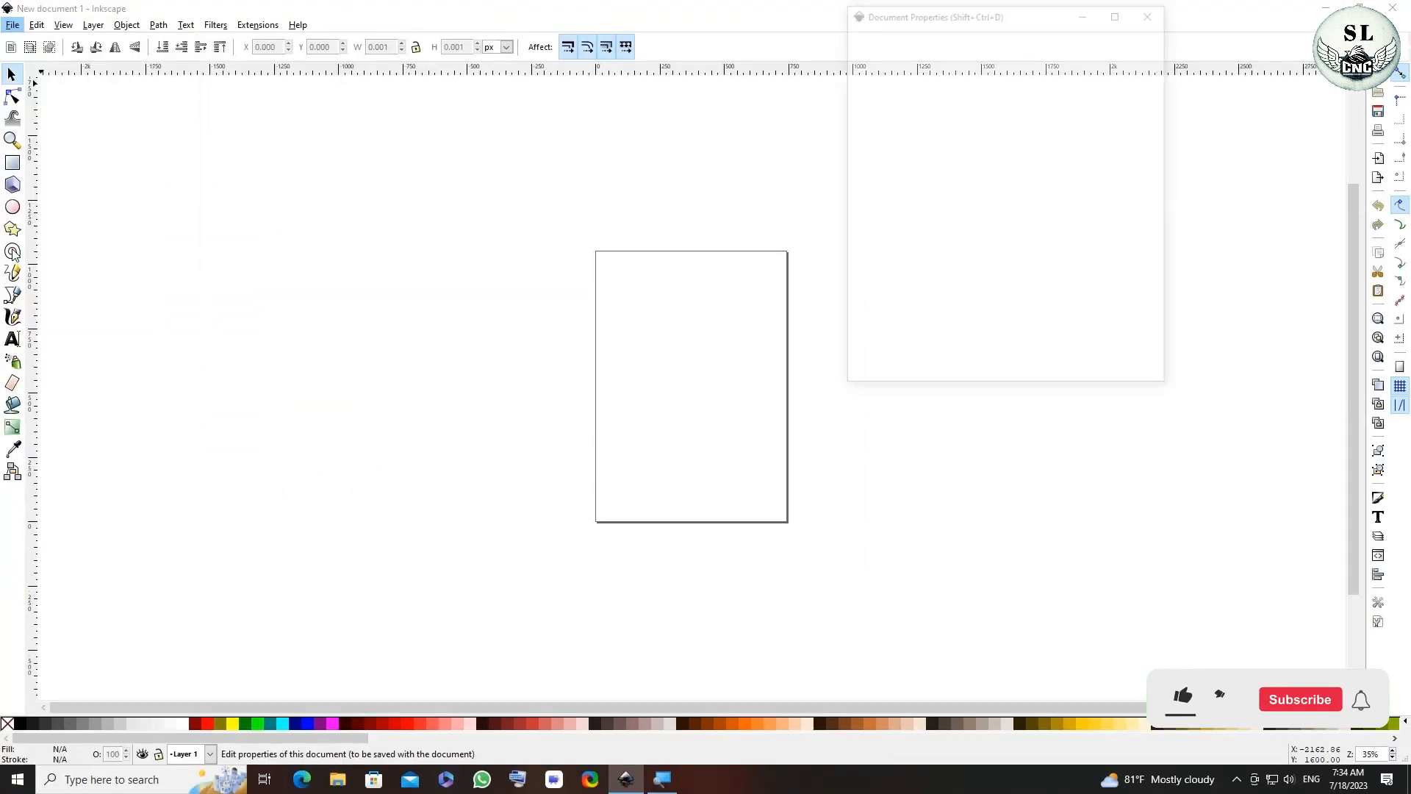
click(1146, 244)
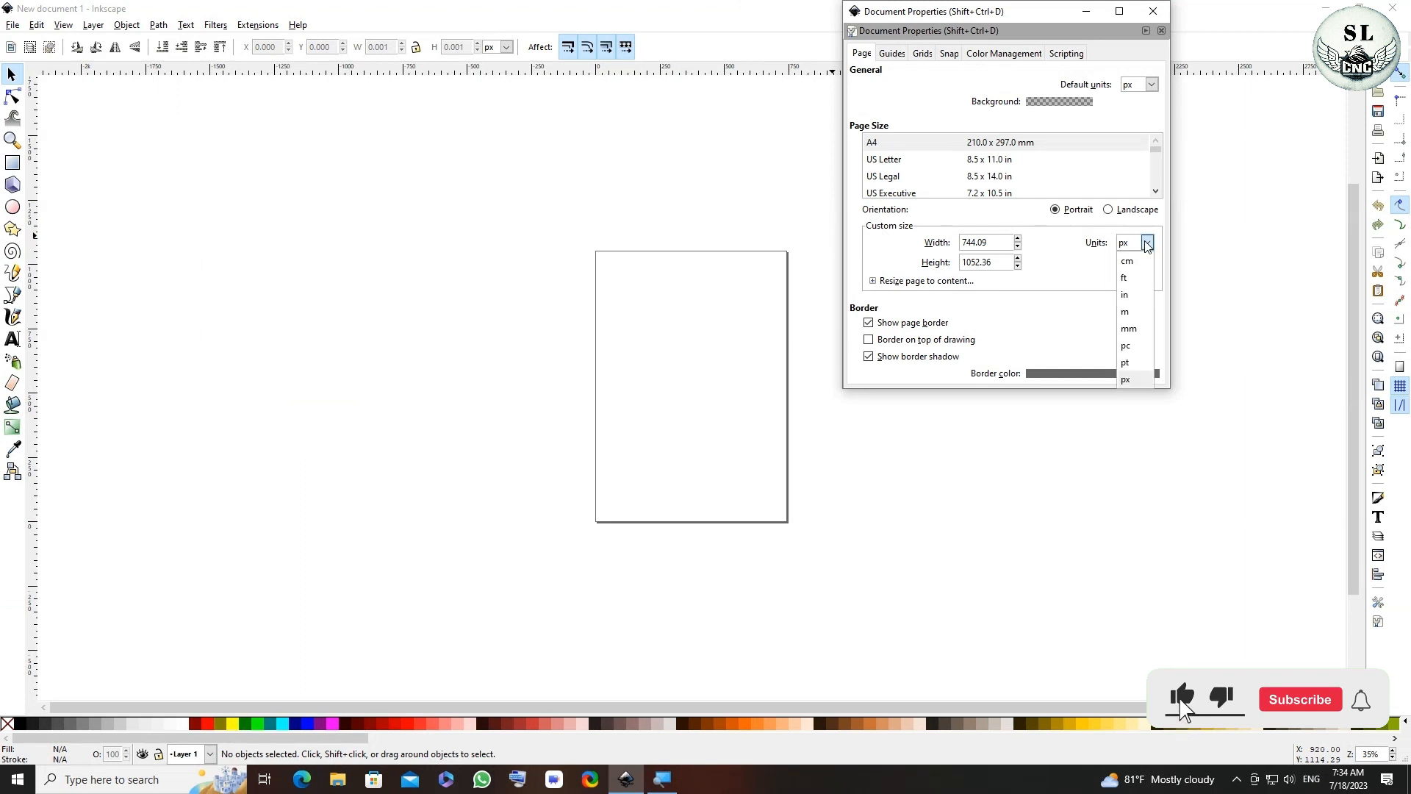
click(1126, 261)
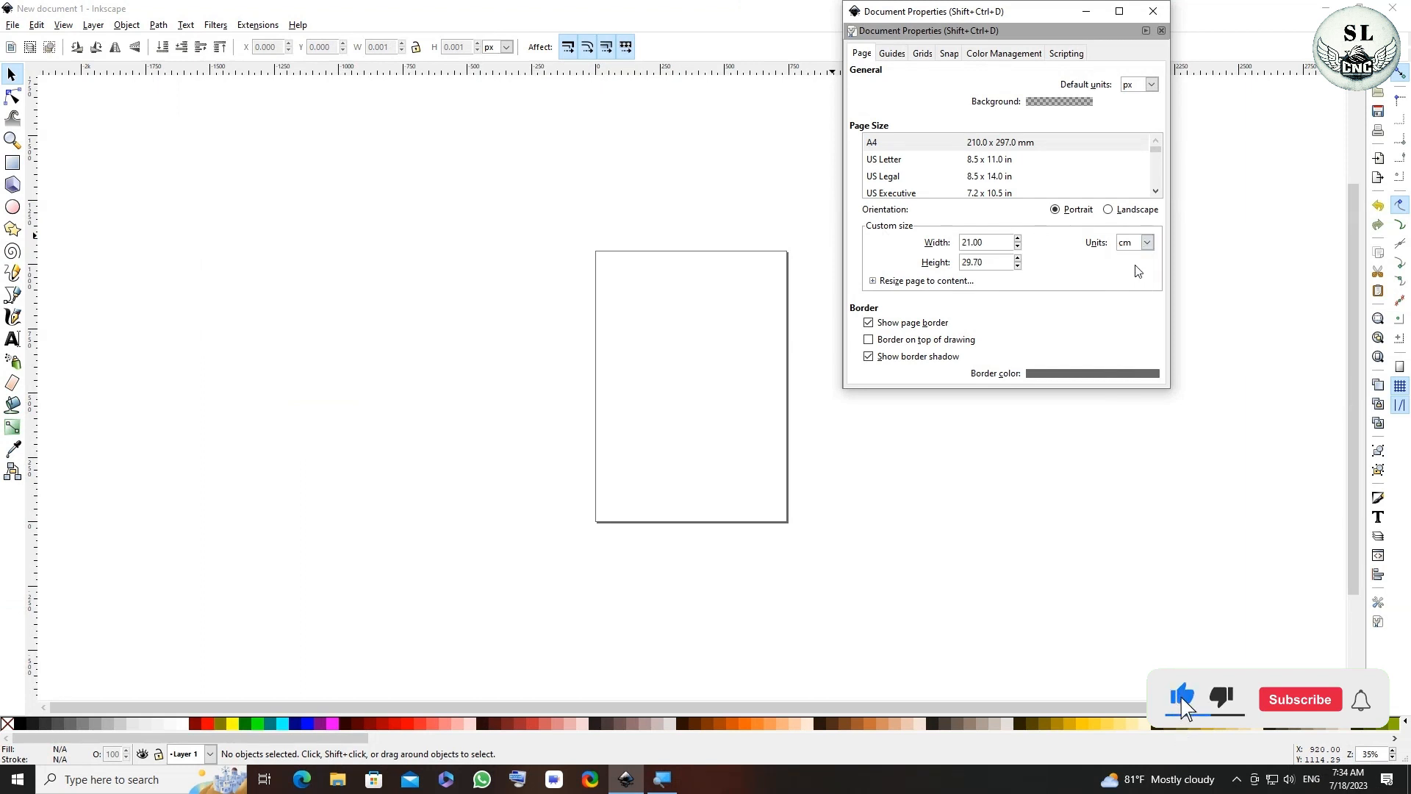
double_click(977, 243)
text(8)
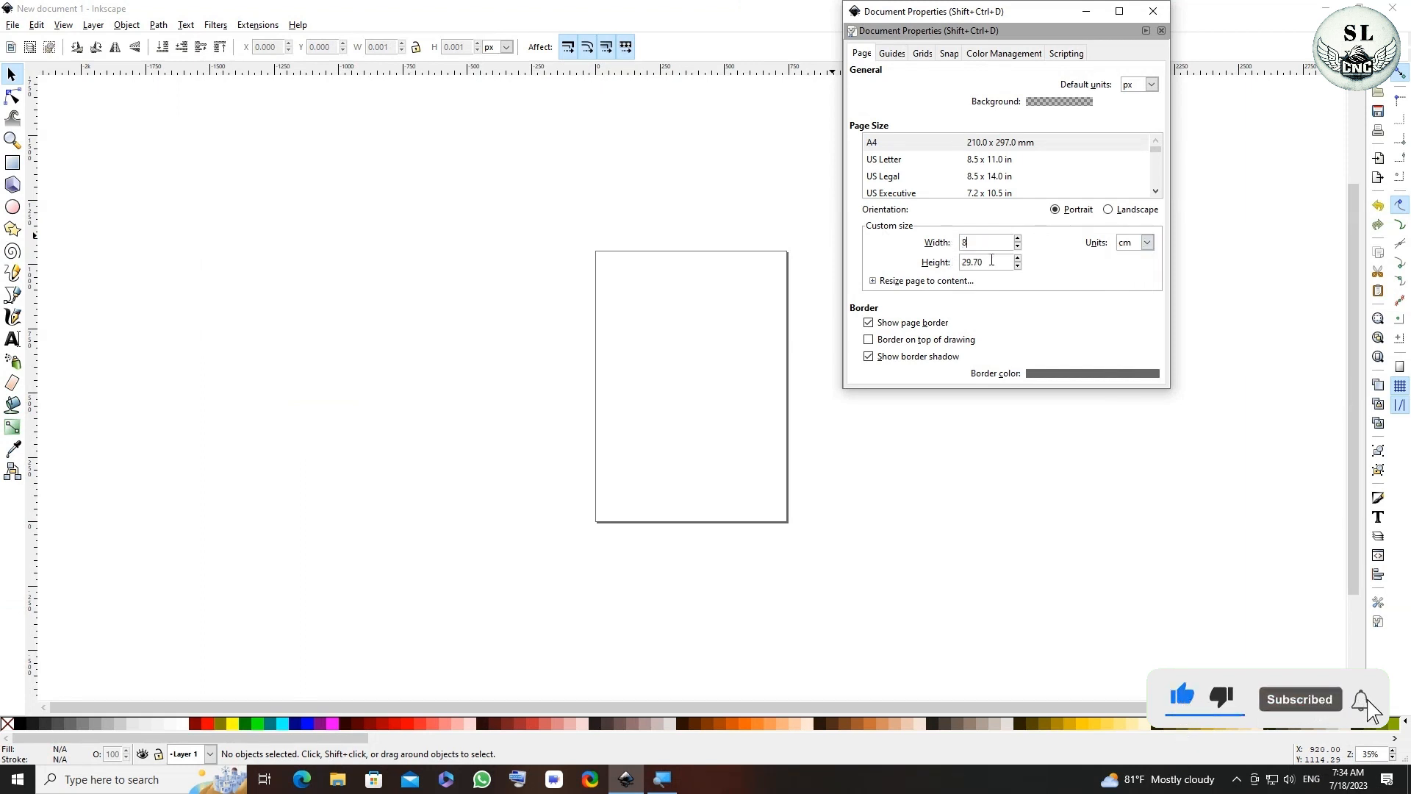
double_click(966, 262)
text(8)
key(Return)
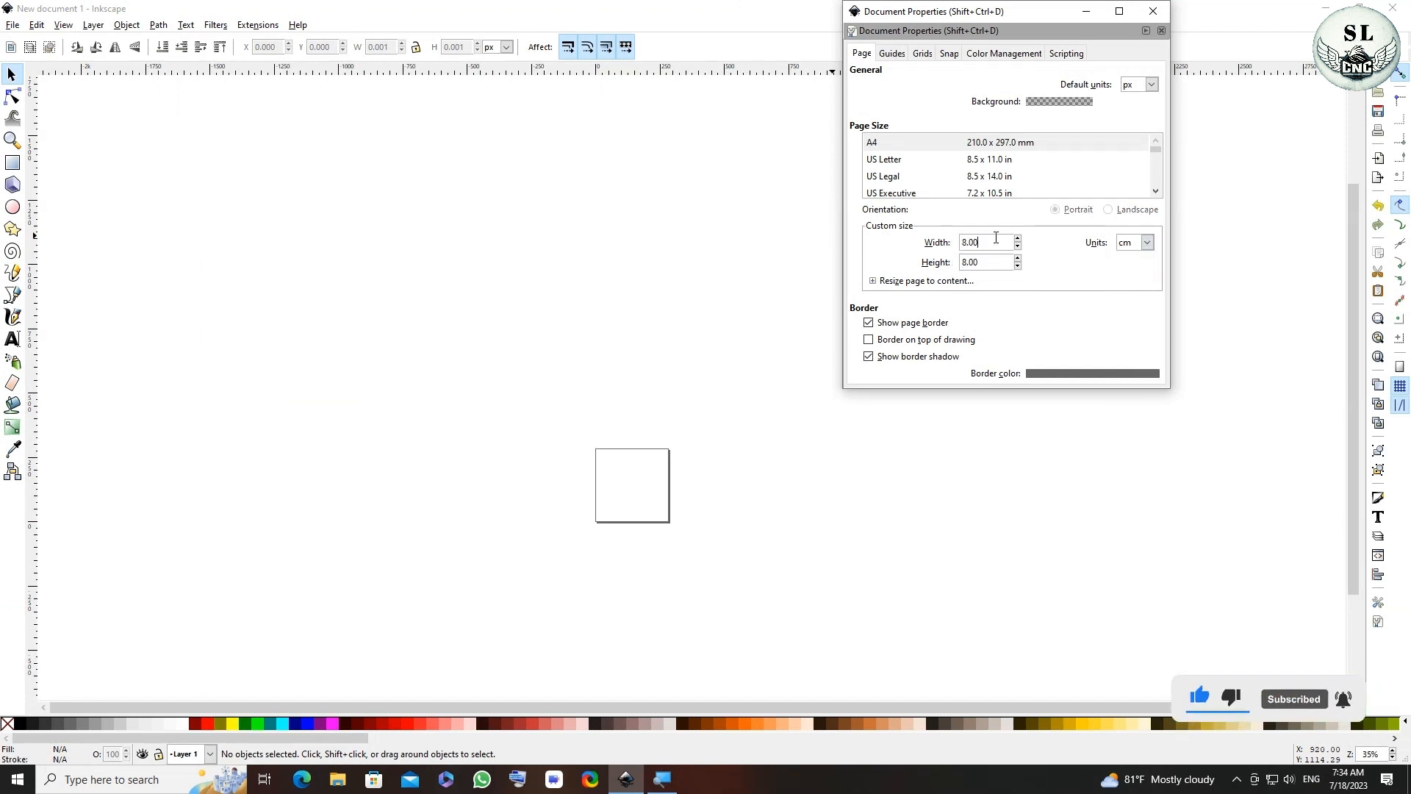
click(1152, 11)
- Import the Adidas_Logo picture as an embedded image and scale it down to about 158 × 149 px
click(12, 140)
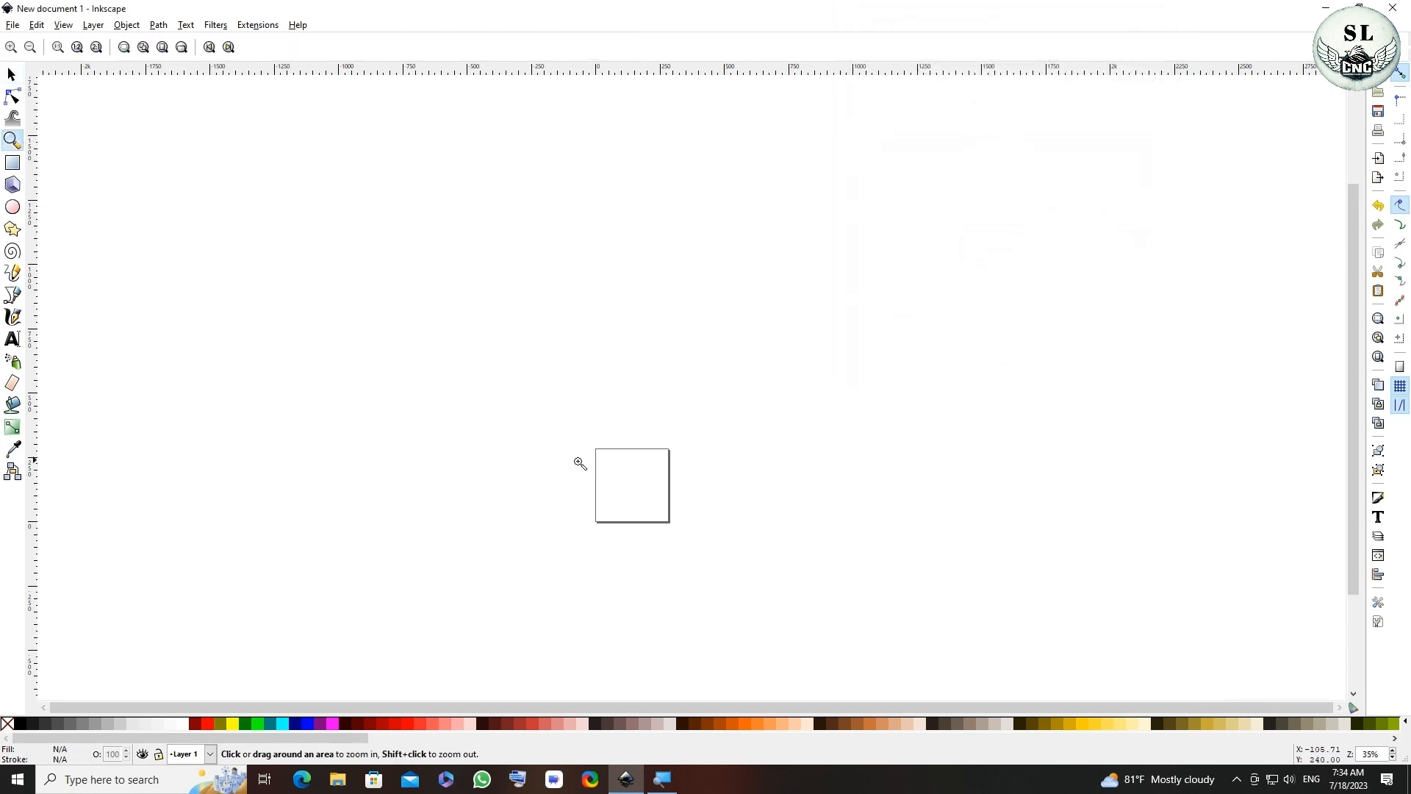
click(627, 484)
click(629, 490)
click(630, 491)
click(630, 490)
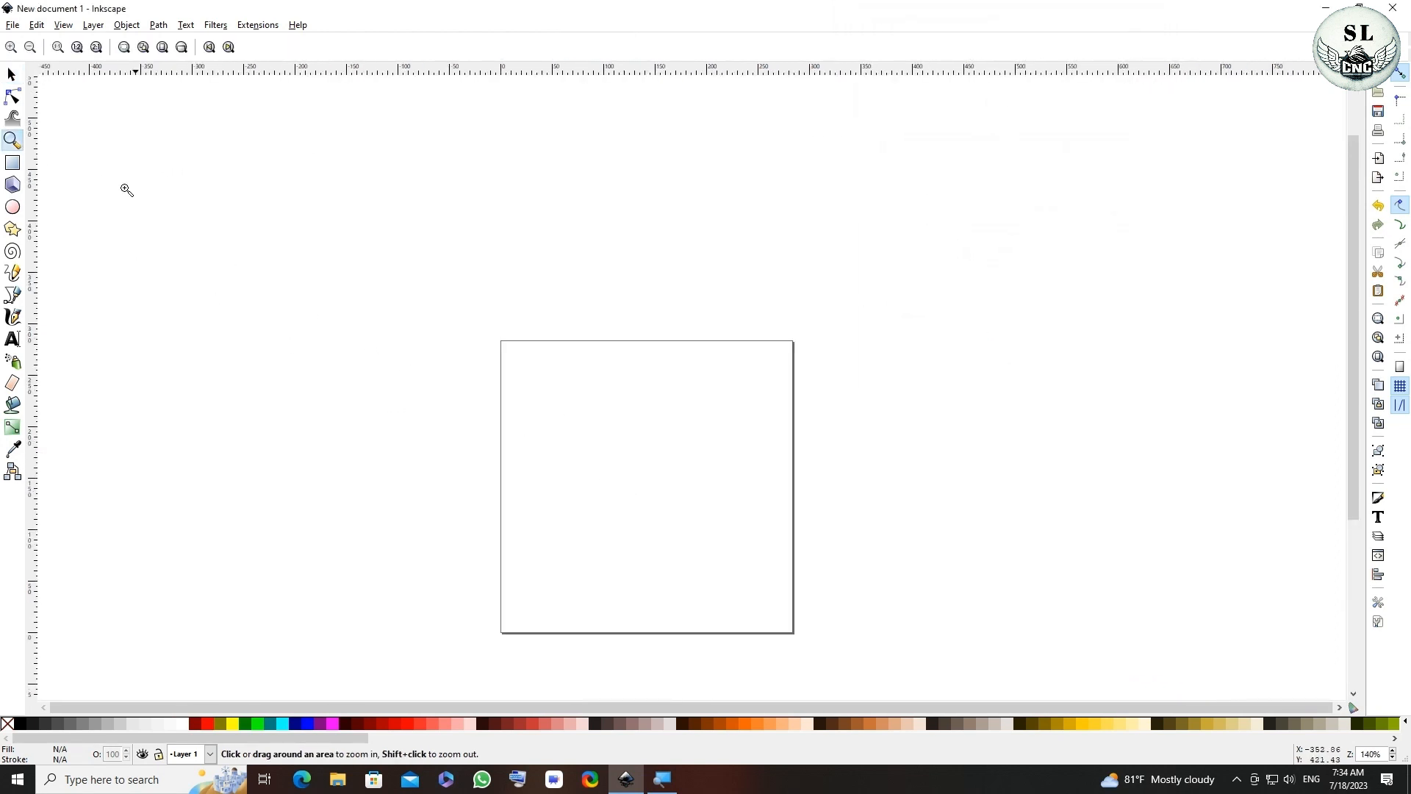
click(11, 73)
click(12, 24)
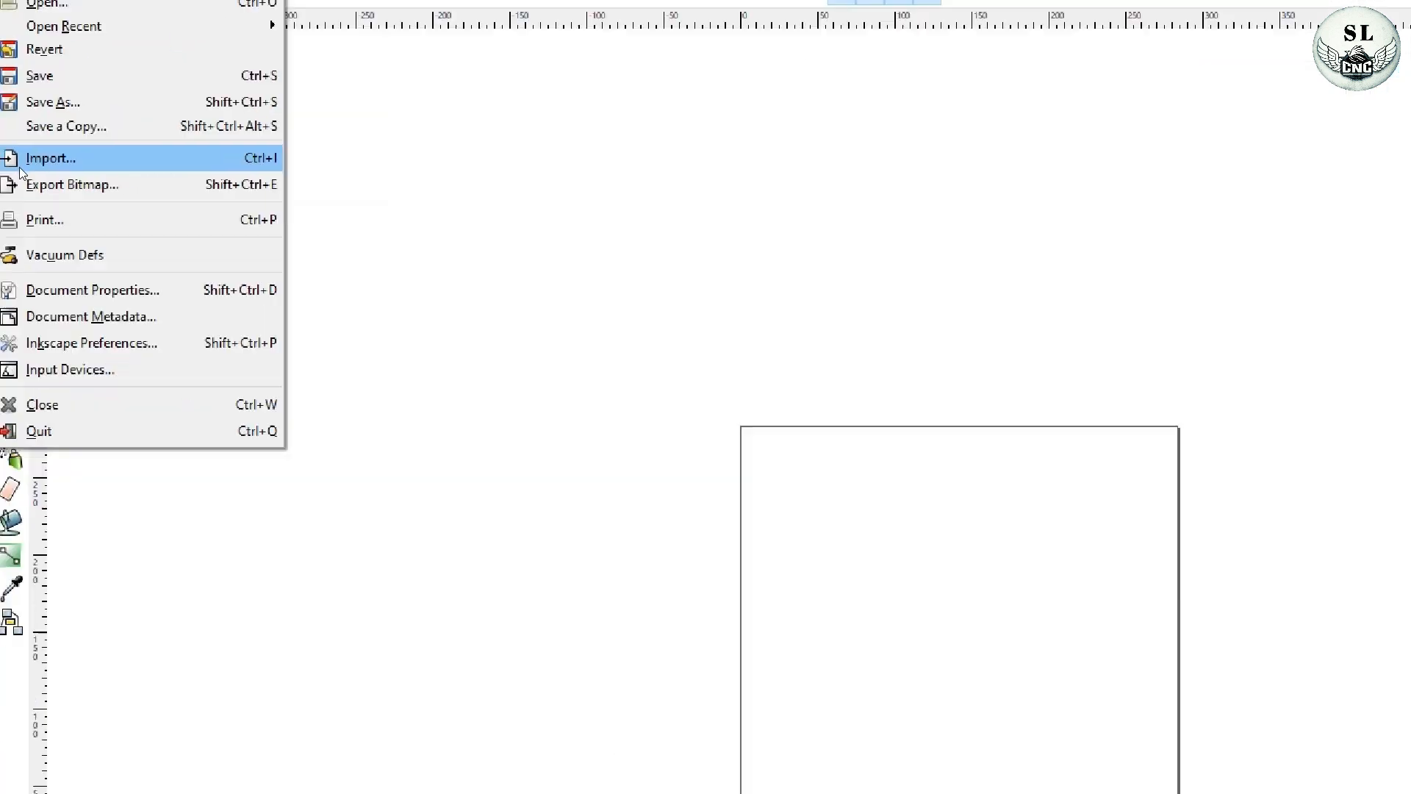
click(20, 166)
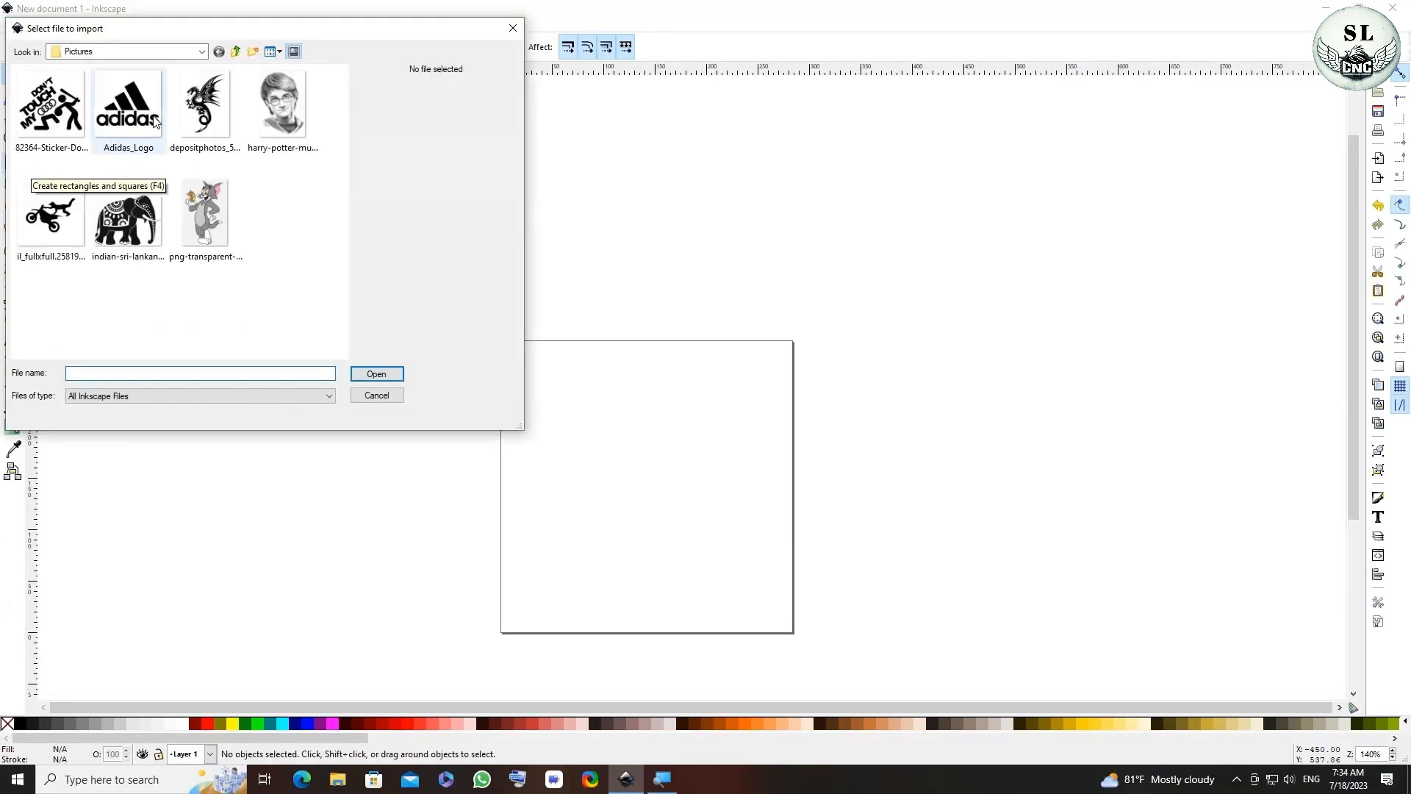
double_click(155, 121)
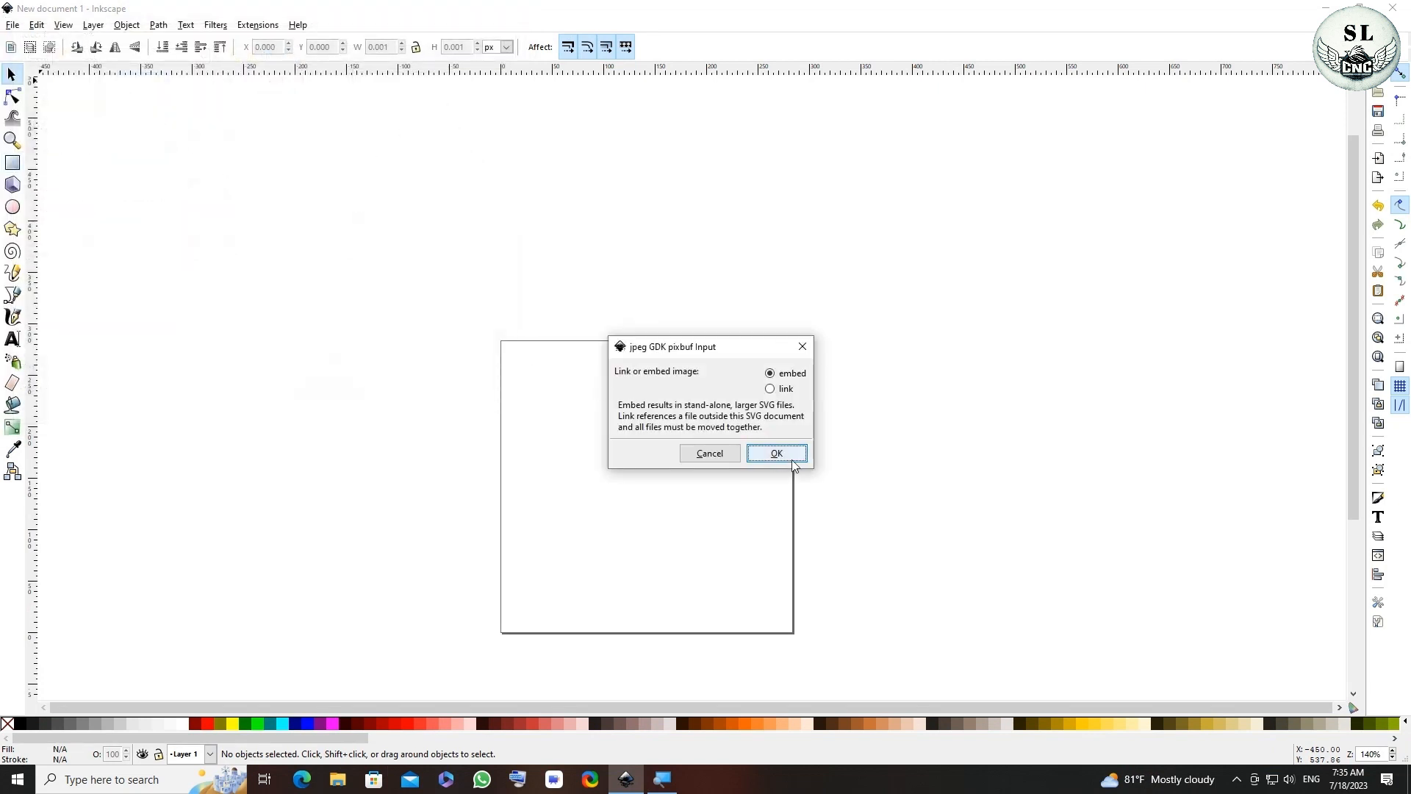
click(791, 456)
drag(952, 615, 807, 466)
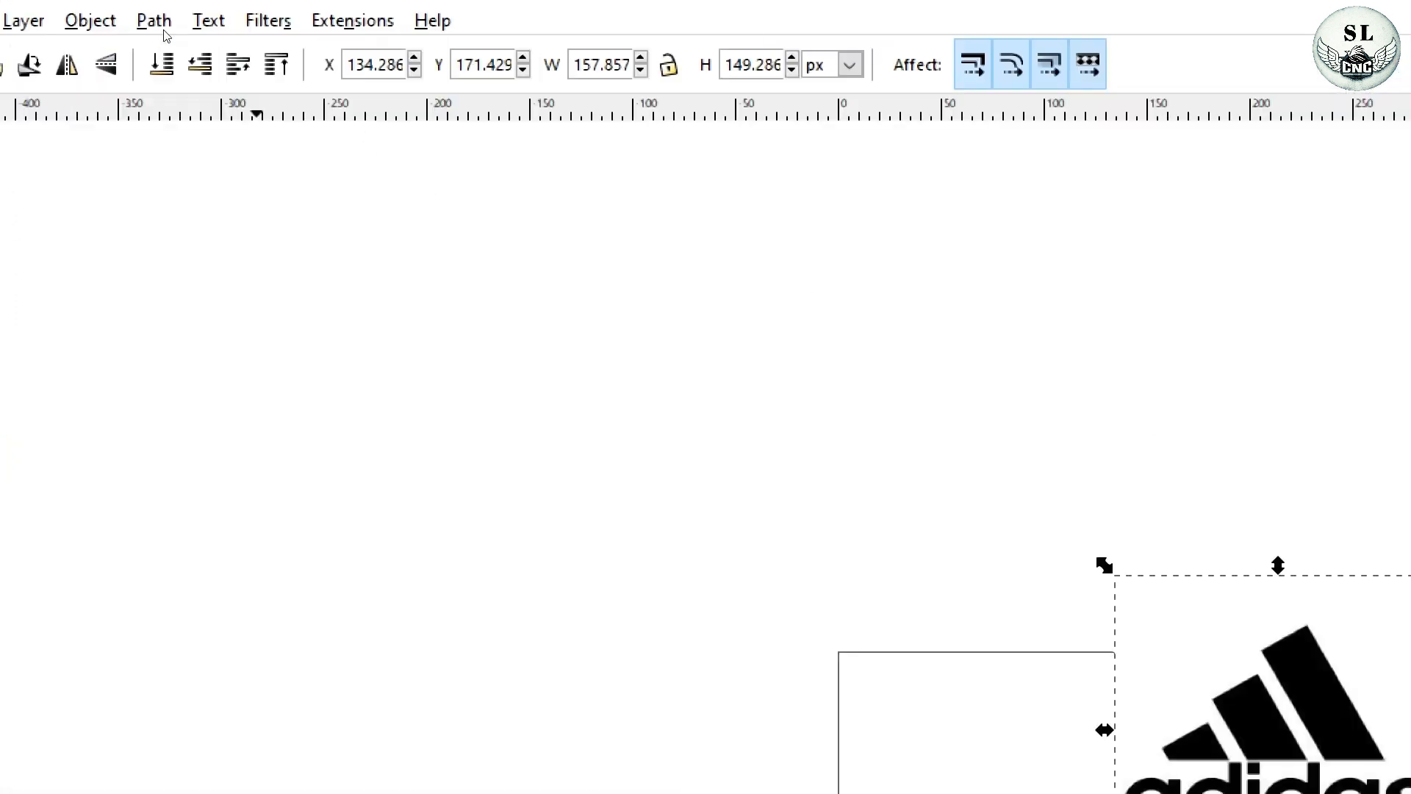
- Trace the logo bitmap into a path using a brightness cutoff with threshold 0.490, and close the tracing dialog
click(154, 22)
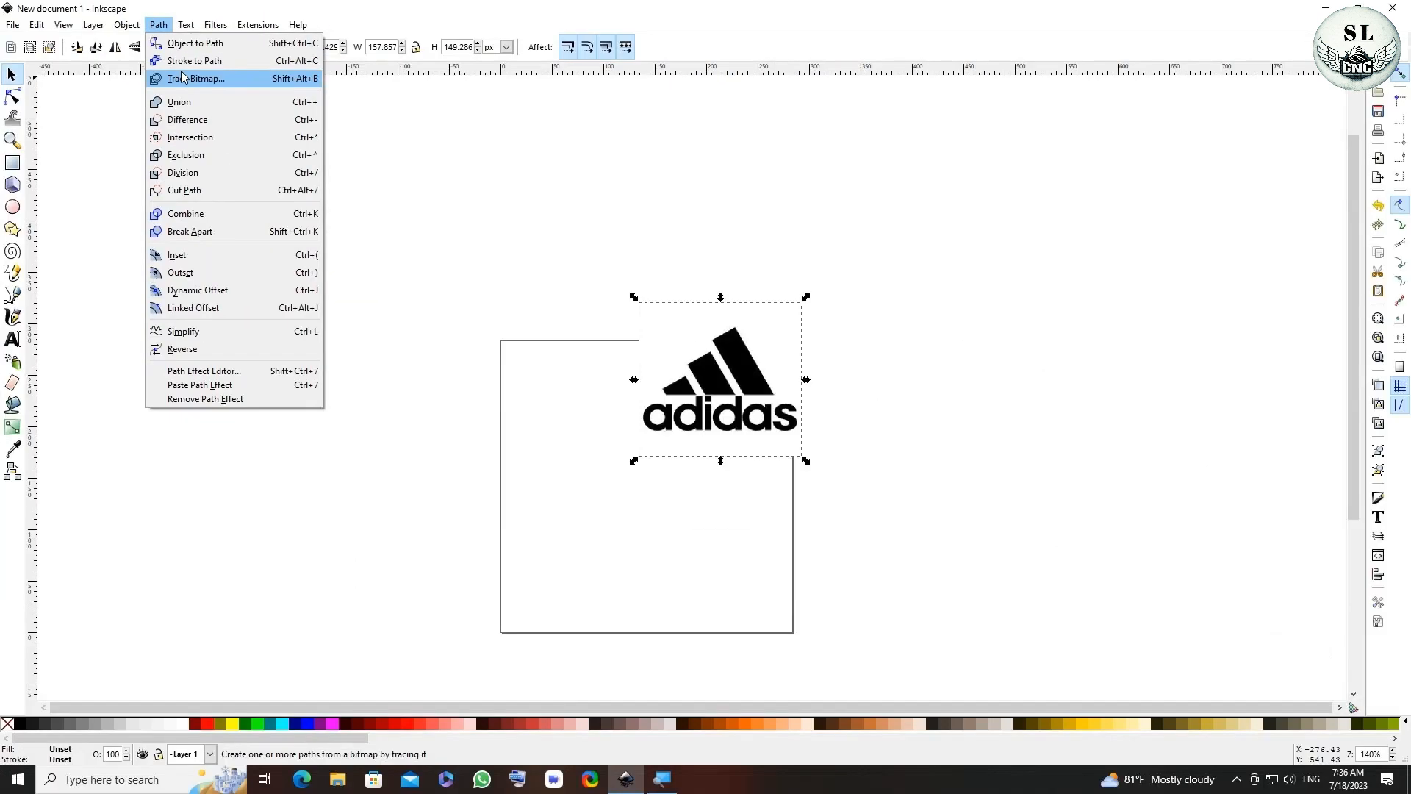
click(181, 76)
drag(1143, 17, 878, 26)
click(981, 94)
click(982, 94)
click(981, 94)
click(982, 94)
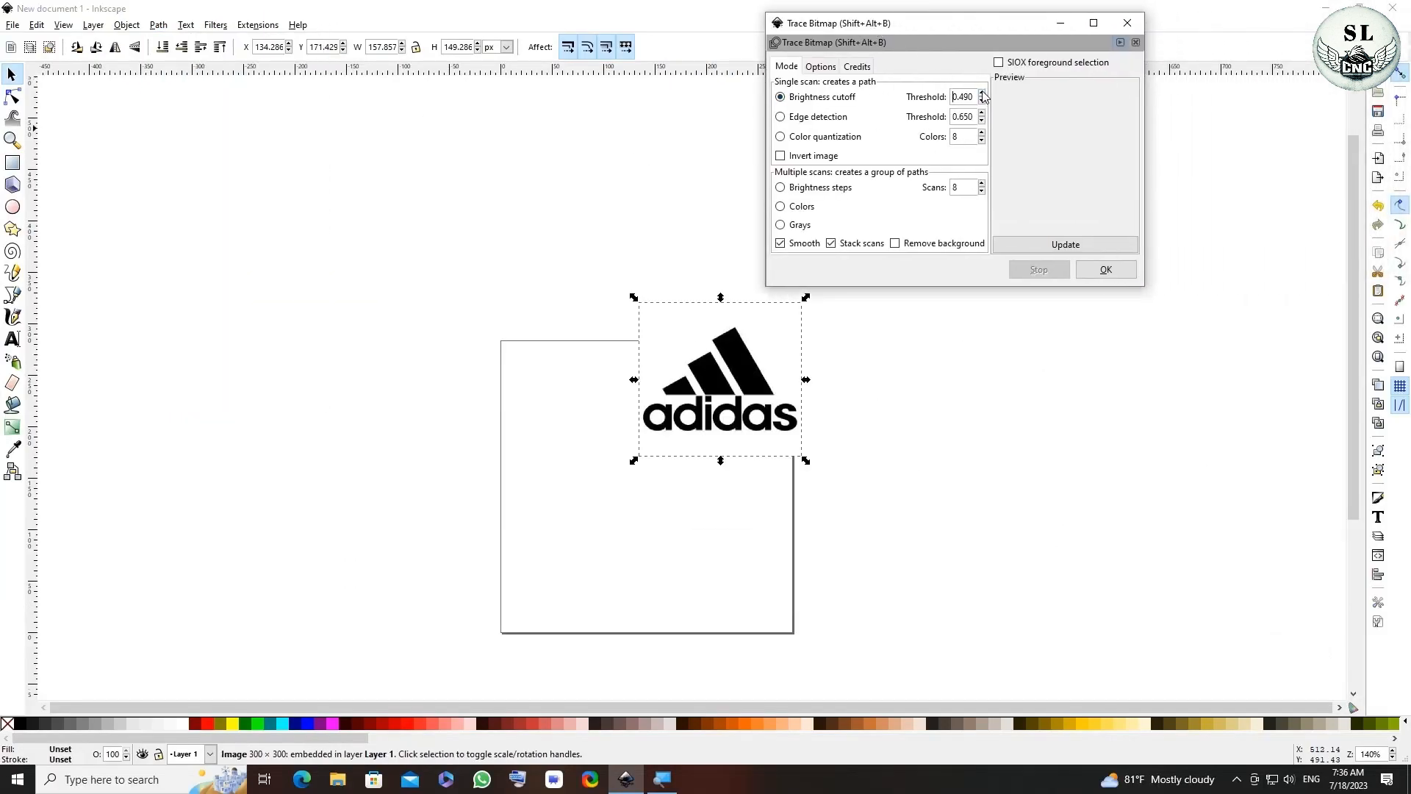
click(1062, 244)
click(1105, 269)
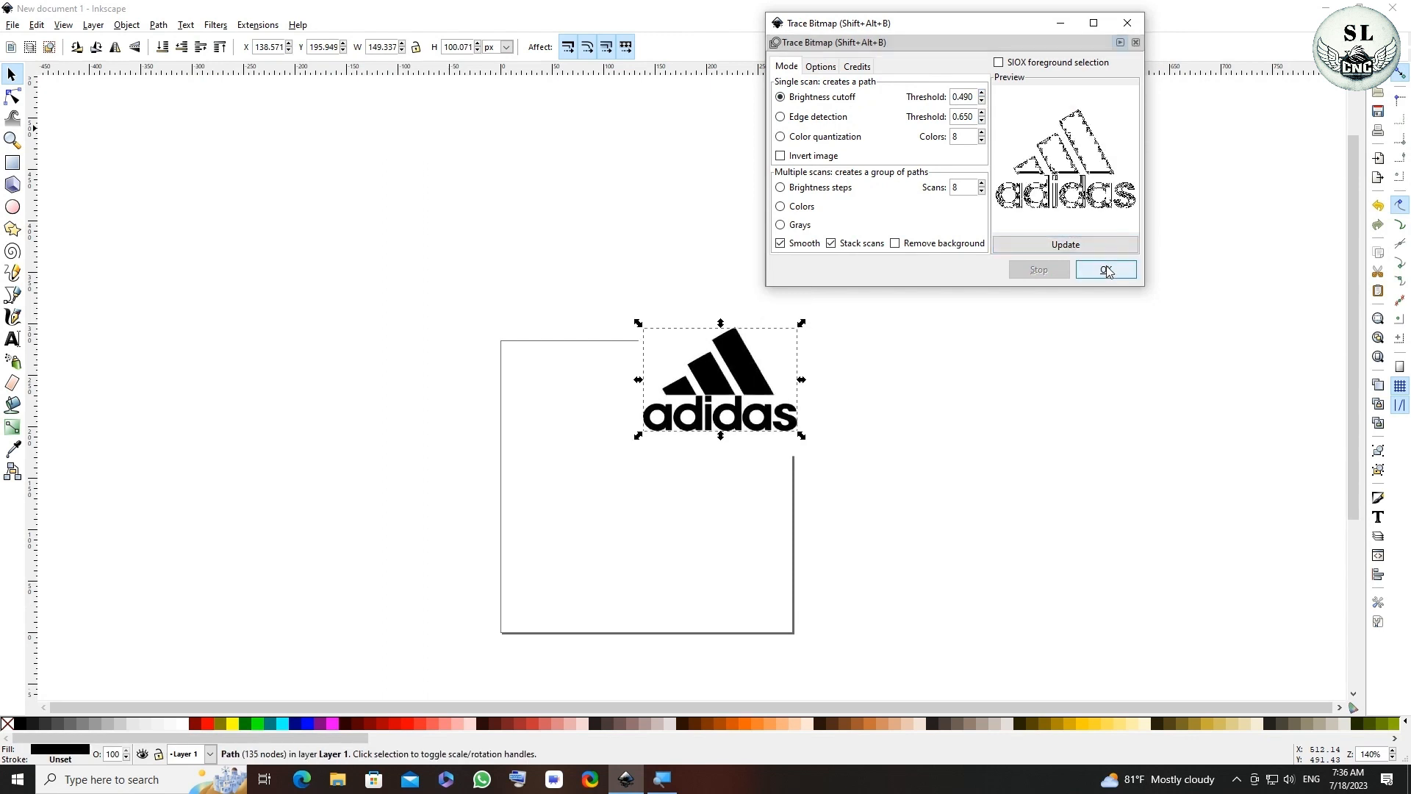
click(1127, 23)
- Move the traced logo off the original bitmap image and delete the original
mouse_move(729, 371)
mouse_down()
mouse_move(575, 398)
mouse_move(537, 382)
mouse_up()
click(726, 364)
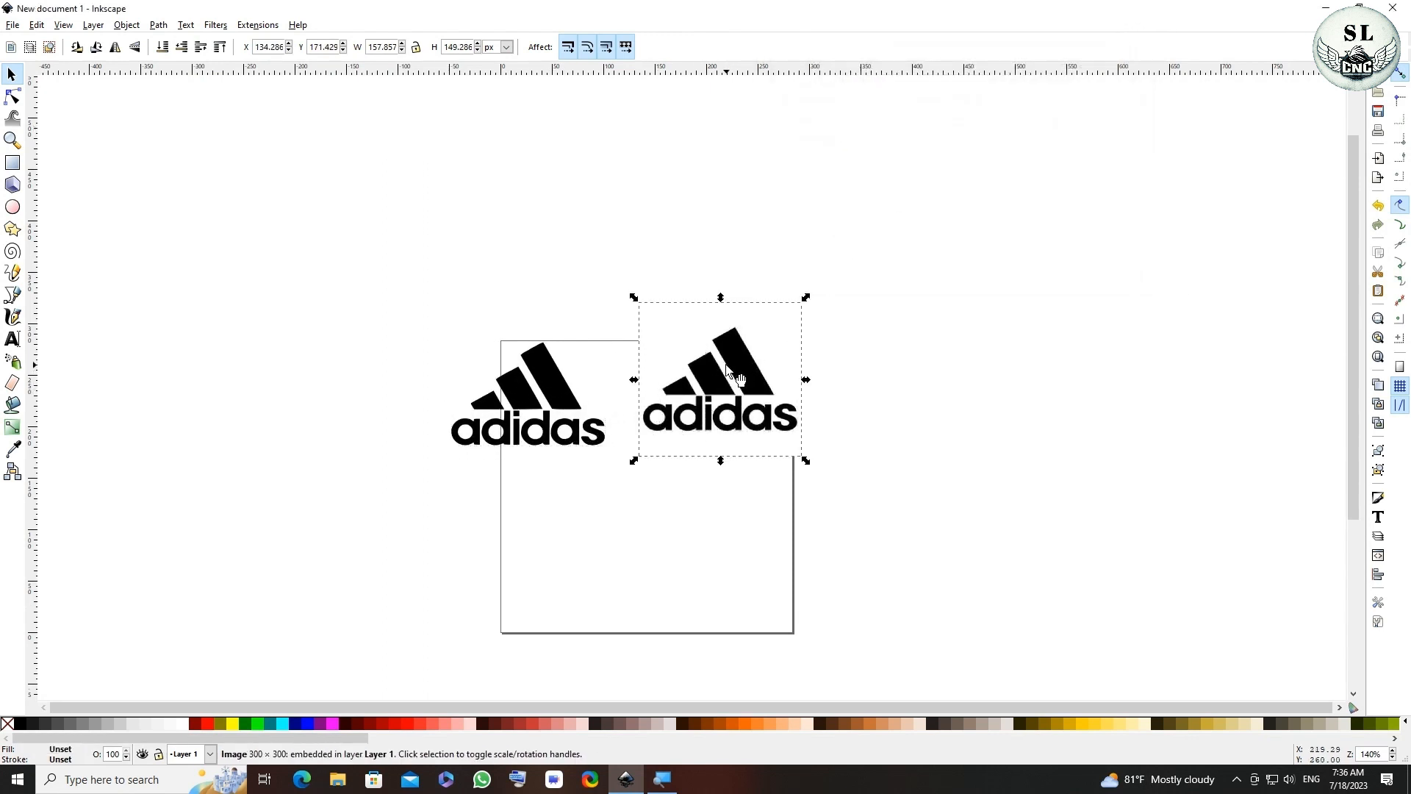
key(Delete)
- Place the traced logo inside the page's upper-right corner and resize it to about 131 × 109 px
click(550, 371)
drag(550, 371, 735, 381)
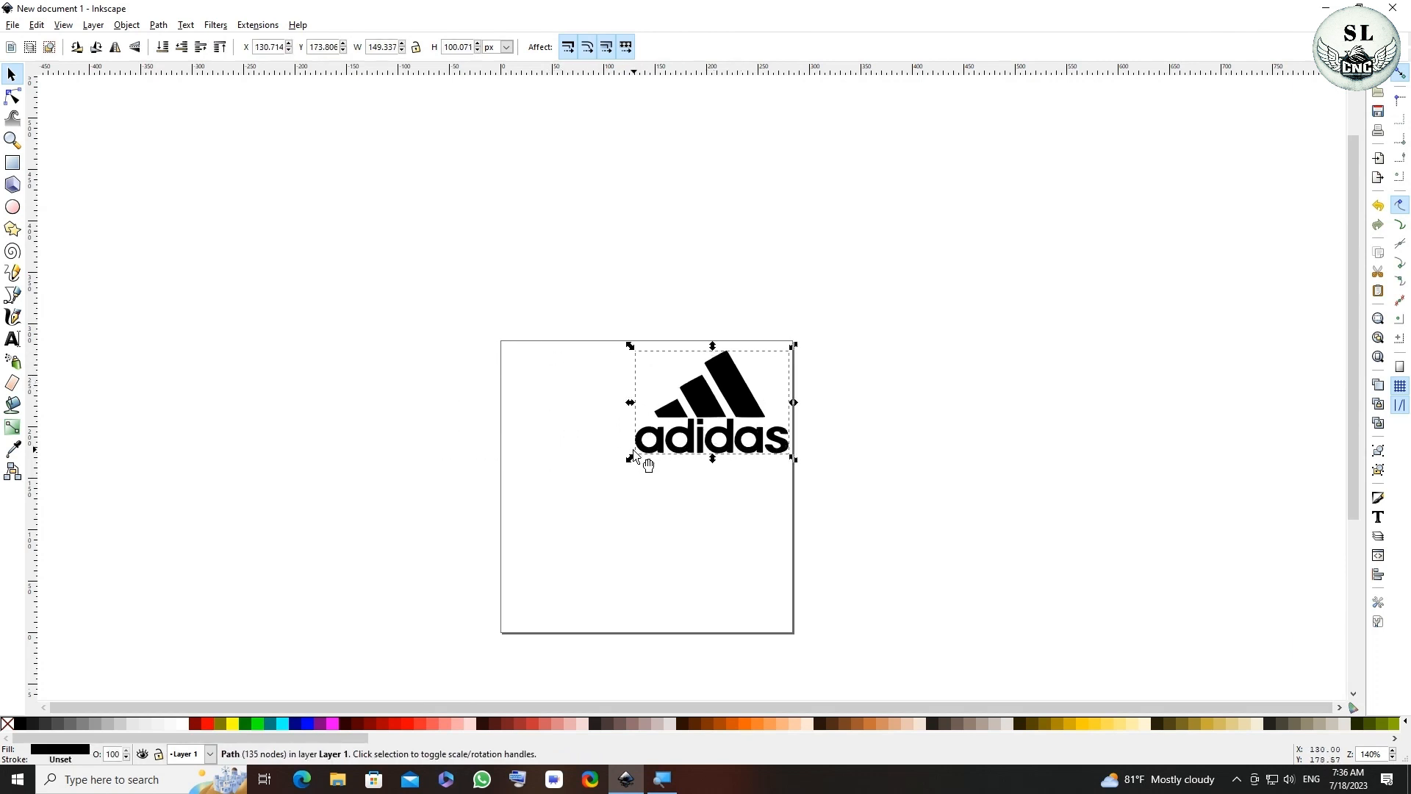
drag(628, 460, 654, 469)
- Start saving the document under the name adidas with the file type MakerBot Unicorn G-Code (*.gcode)
click(13, 26)
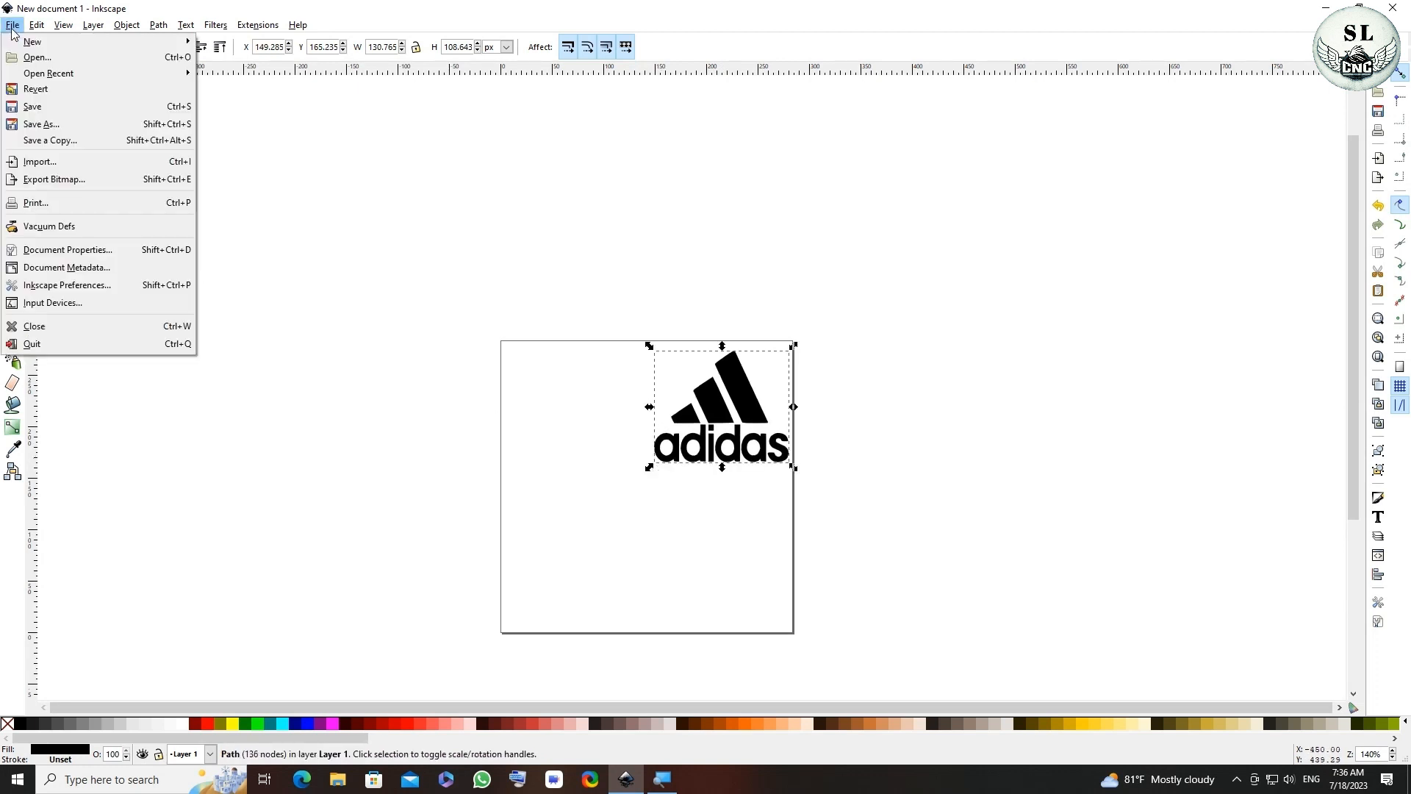
click(26, 104)
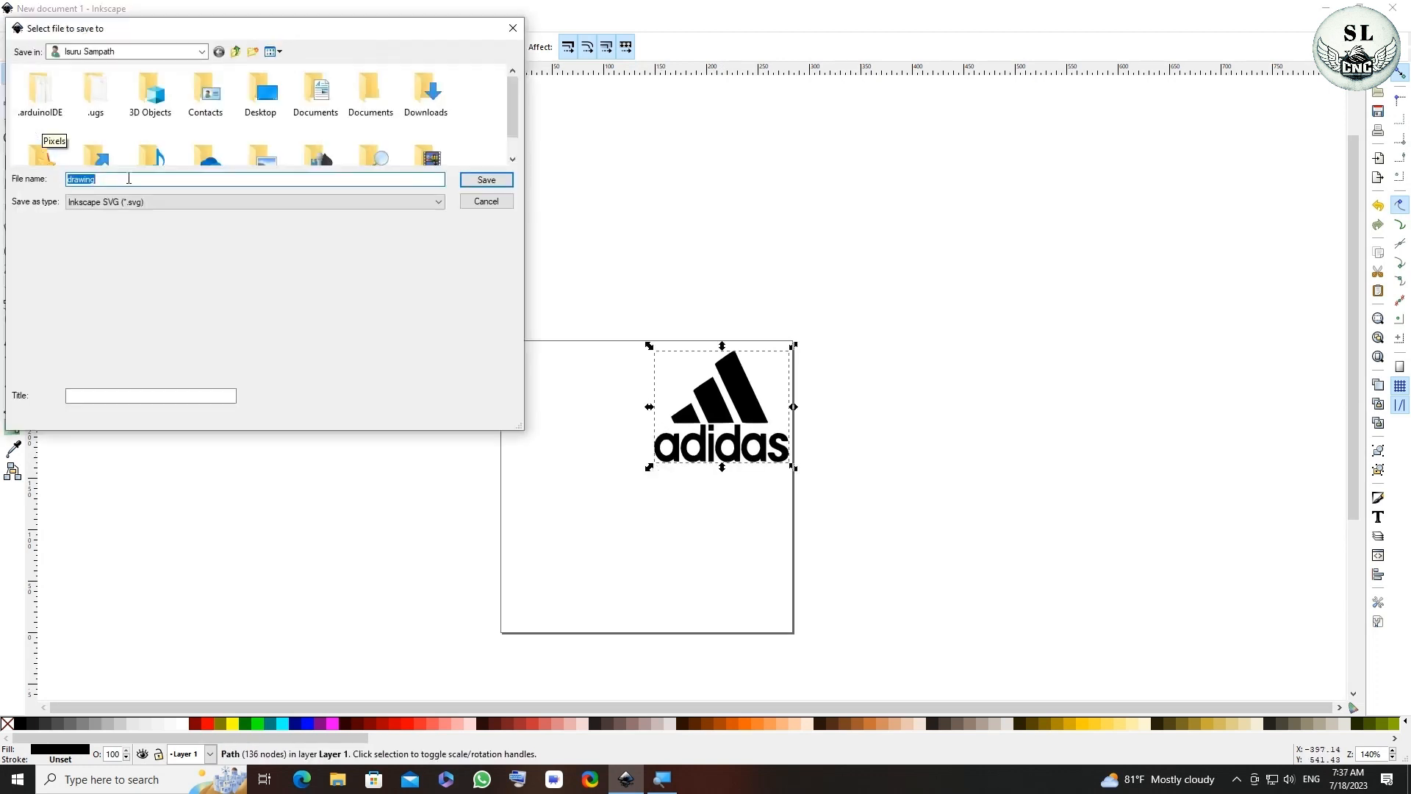
text(adida)
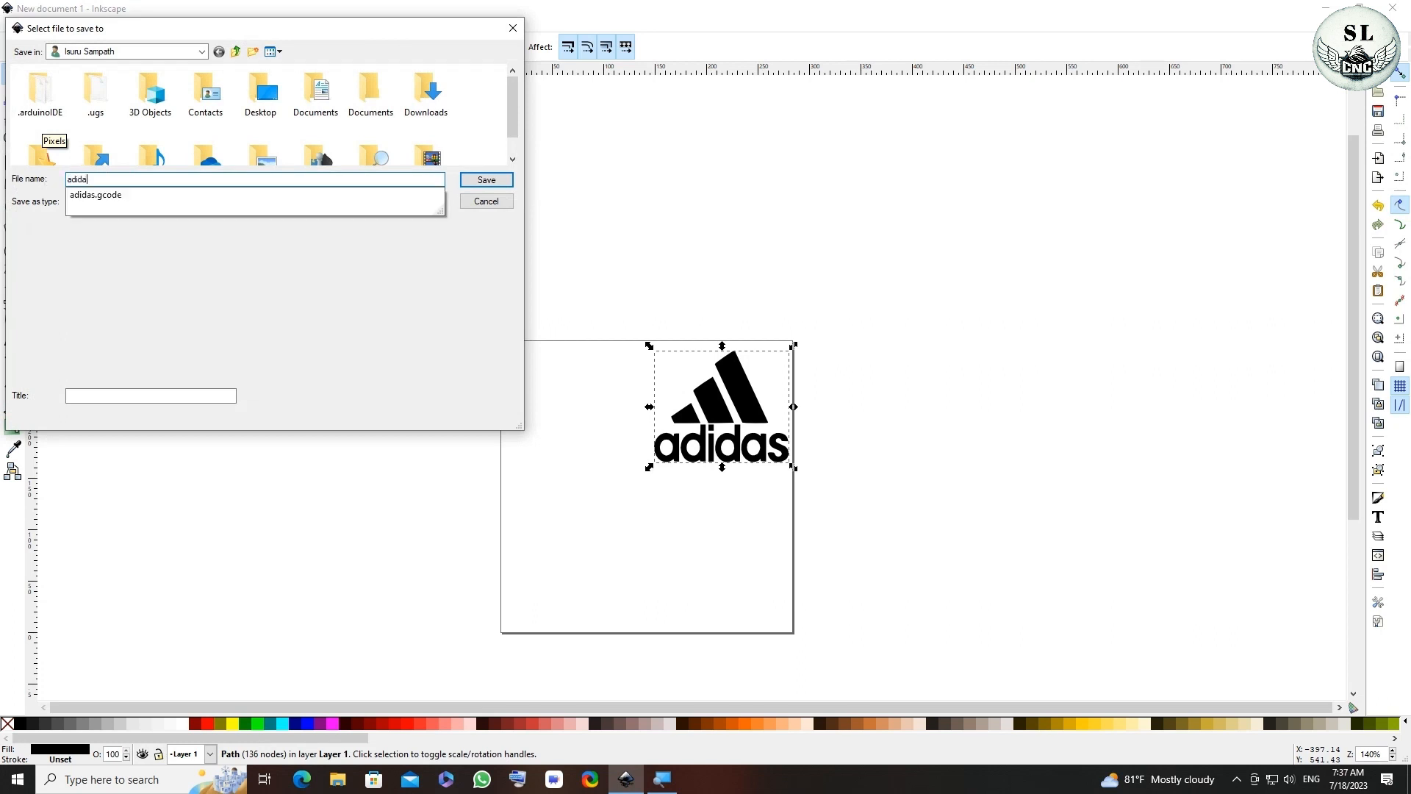
text(s)
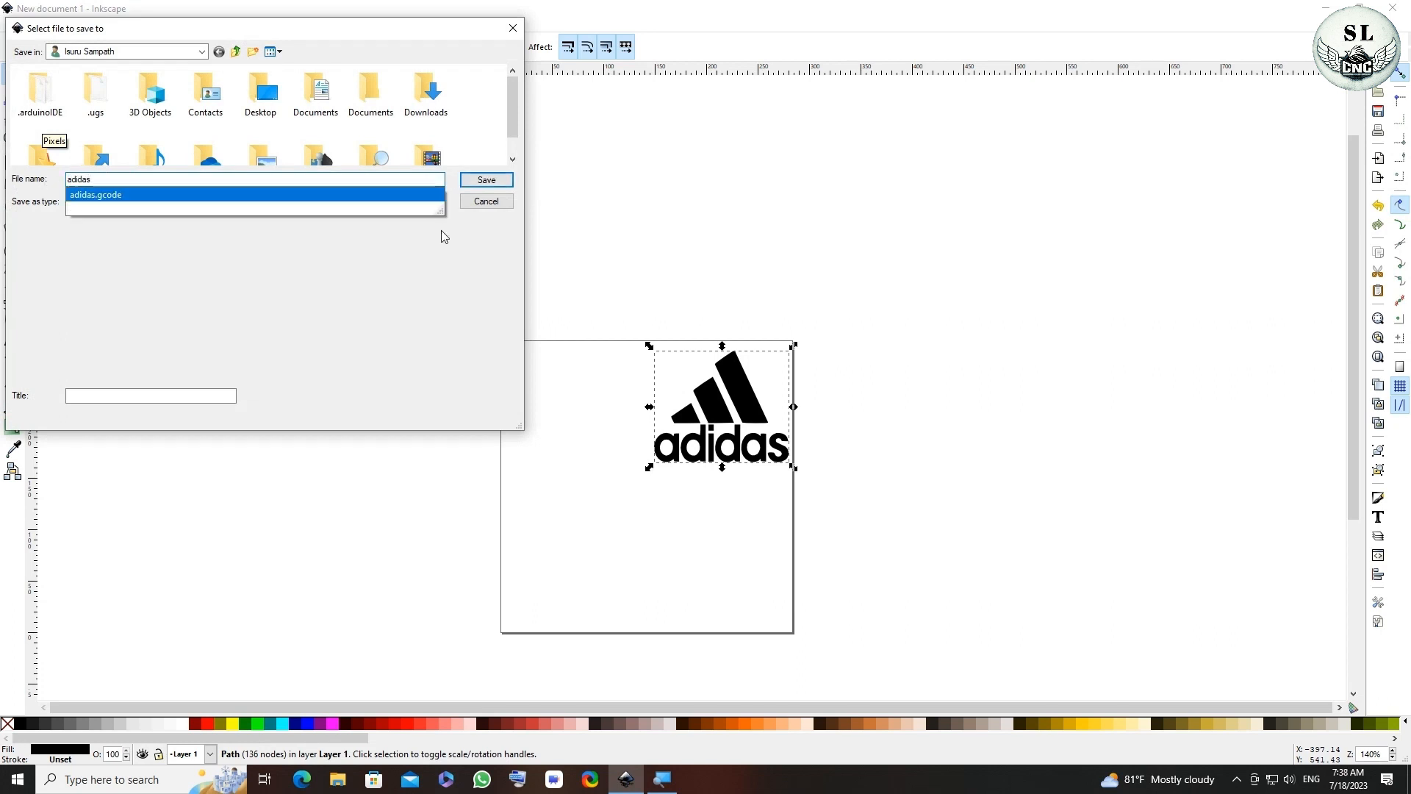
click(439, 201)
click(235, 425)
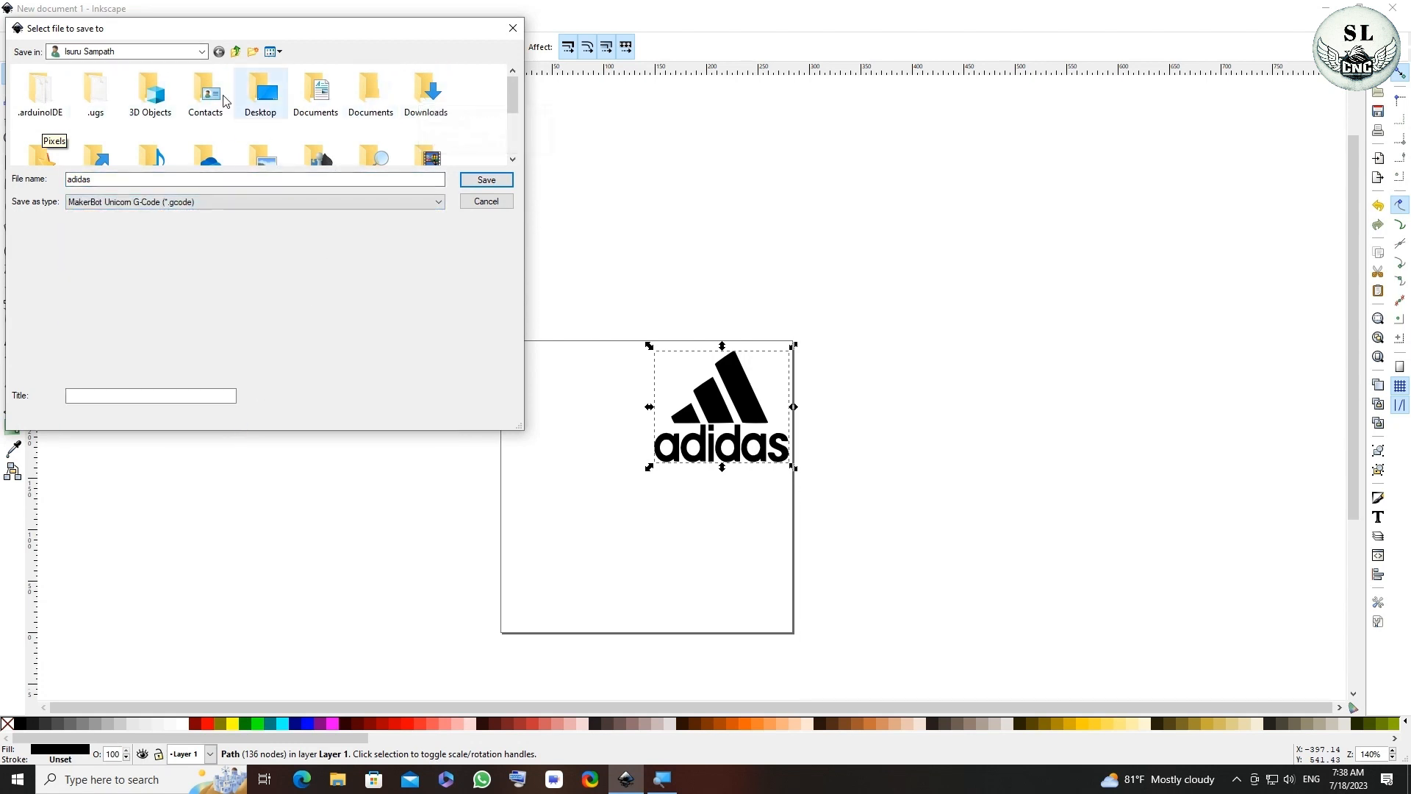
- Save the G-code file in a new Desktop folder named gcode, accepting the output settings, and close Inkscape
scroll(186, 114, down, 1)
scroll(186, 113, up, 1)
double_click(258, 100)
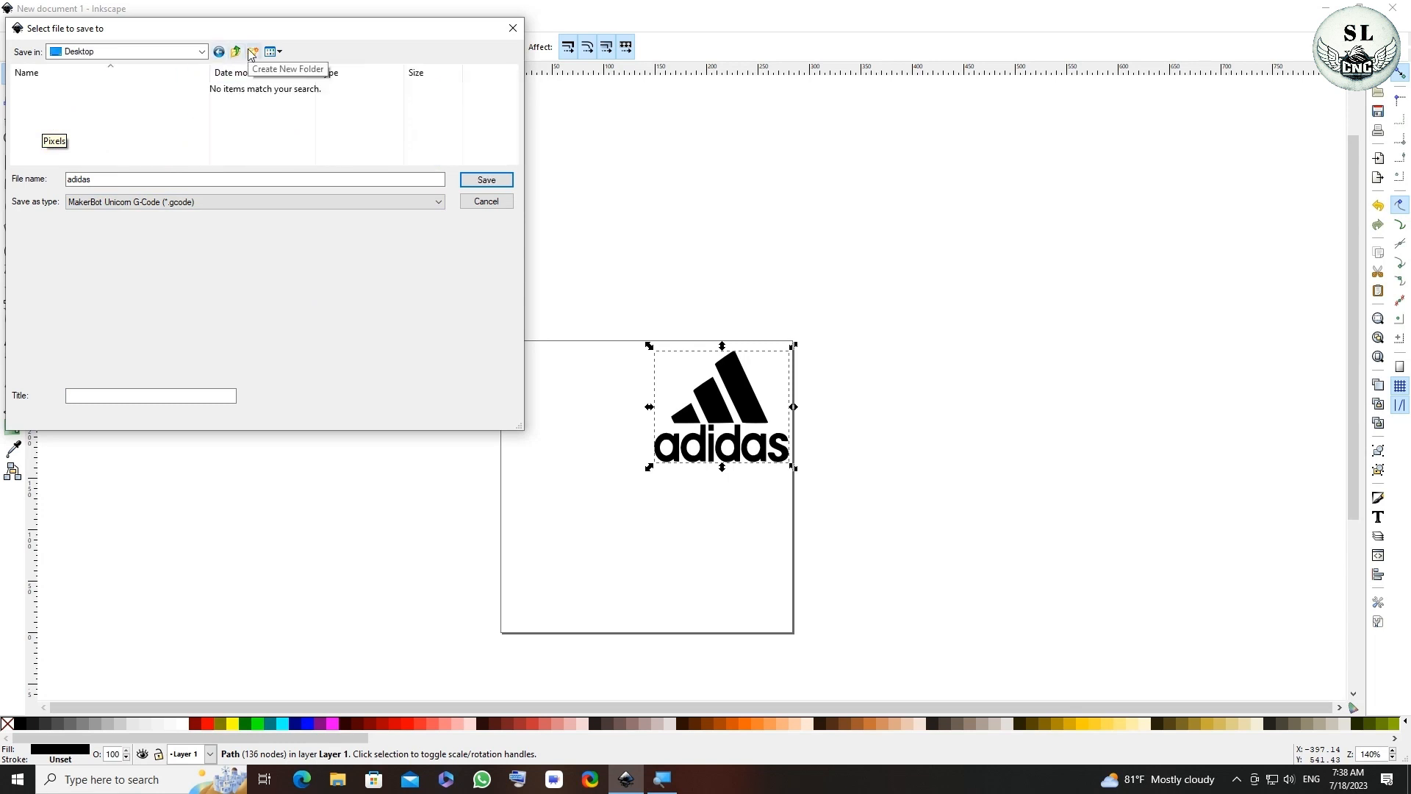
click(251, 53)
text(gcode)
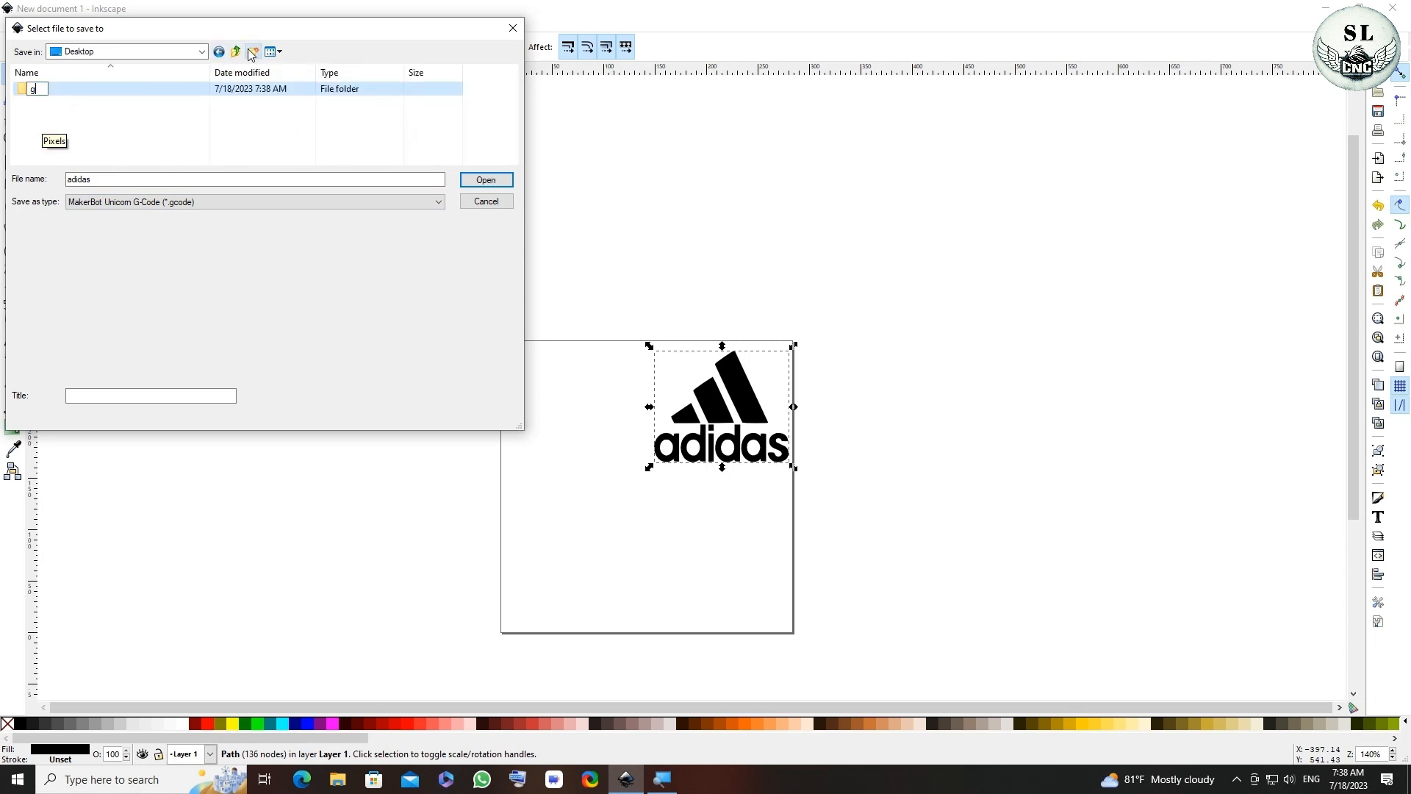
key(Return)
double_click(191, 94)
click(499, 184)
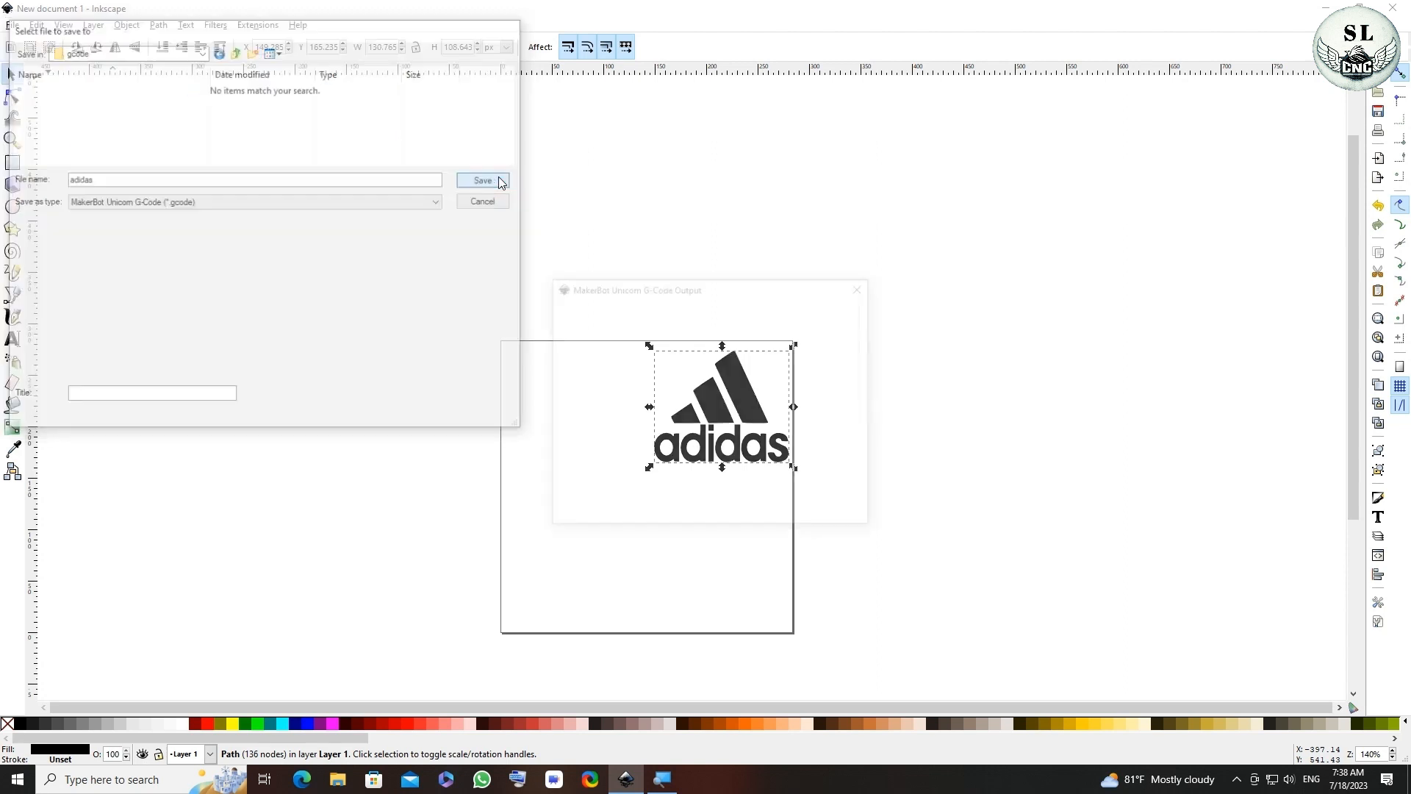
click(837, 514)
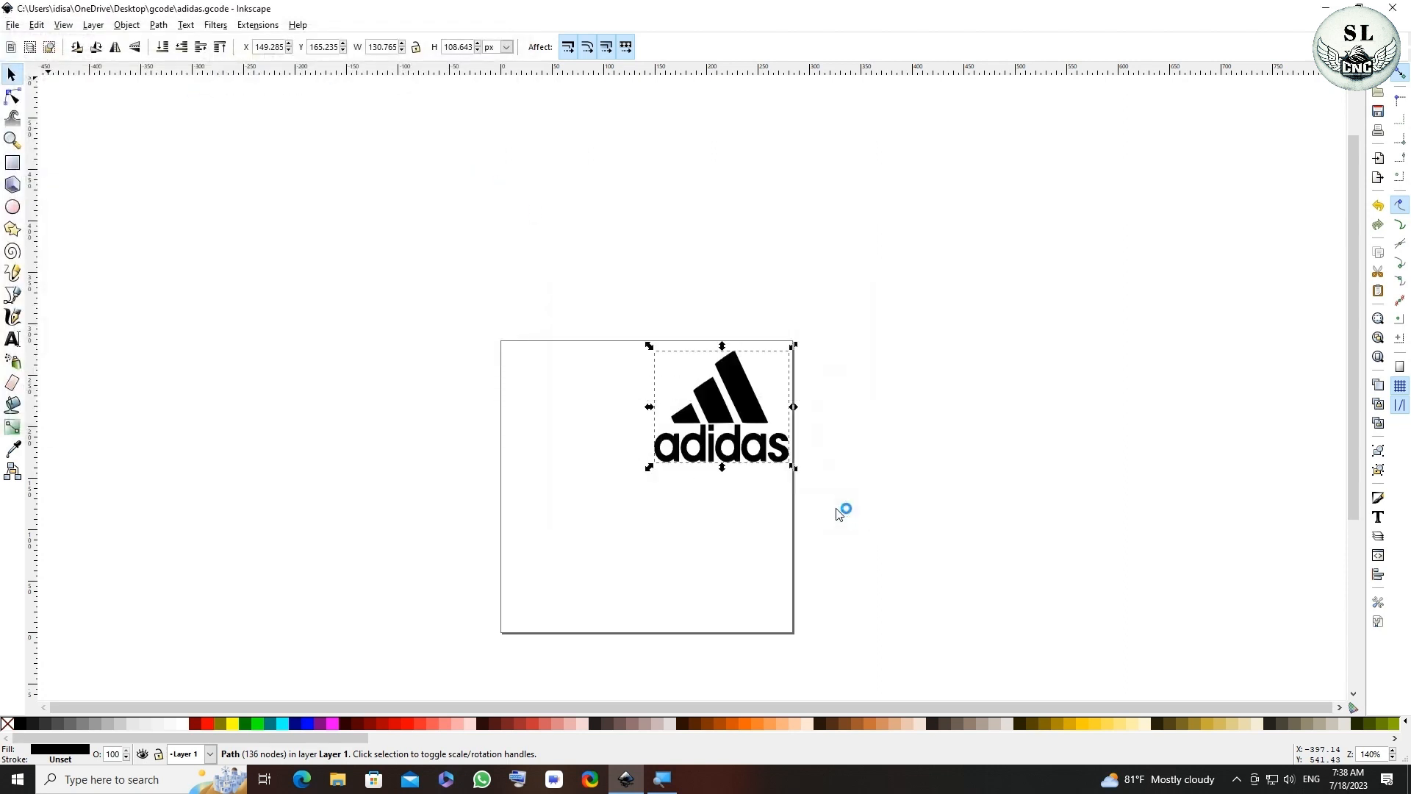
click(1392, 10)
click(628, 449)
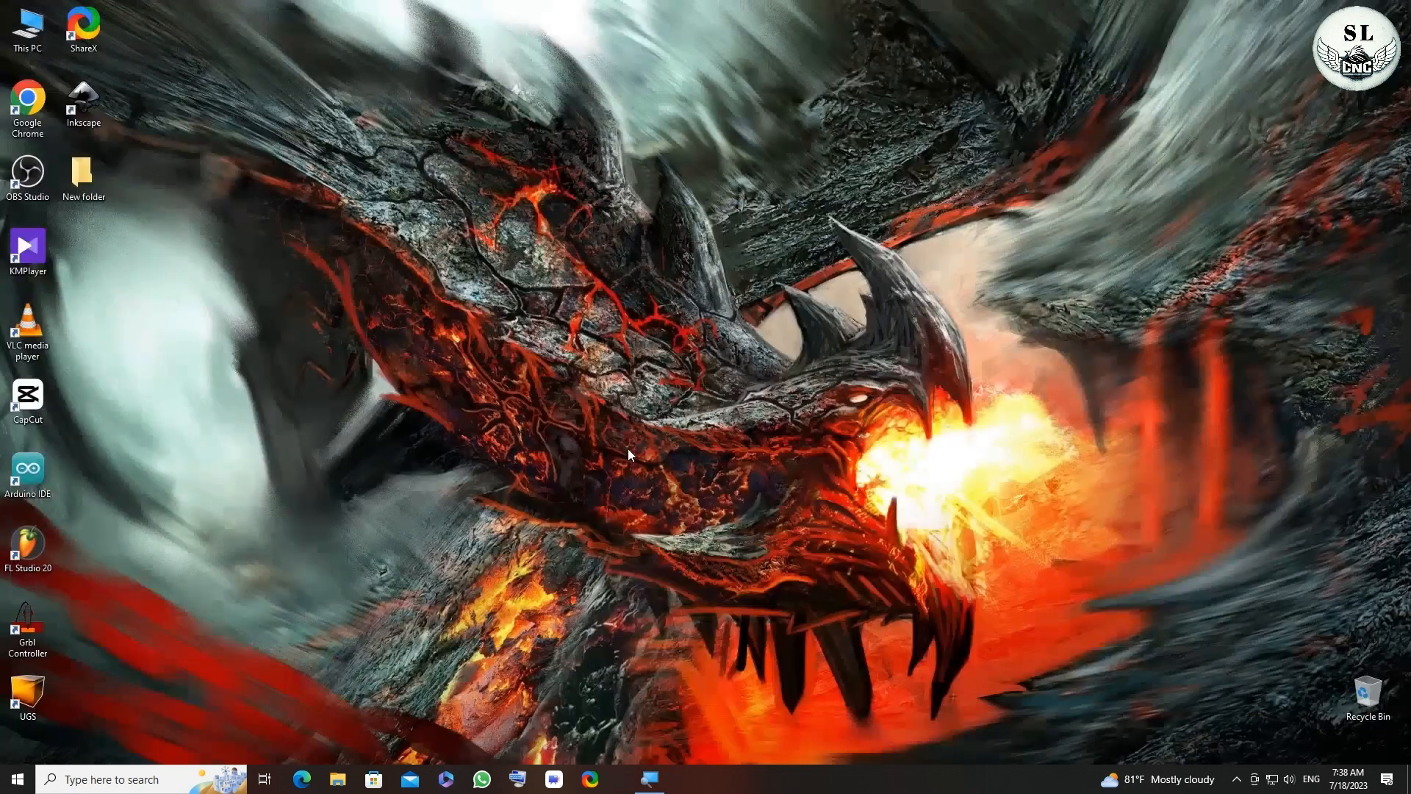
- Refresh the desktop, check the gcode folder for the adidas.gcode file, and close the folder
right_click(397, 292)
click(423, 333)
double_click(63, 185)
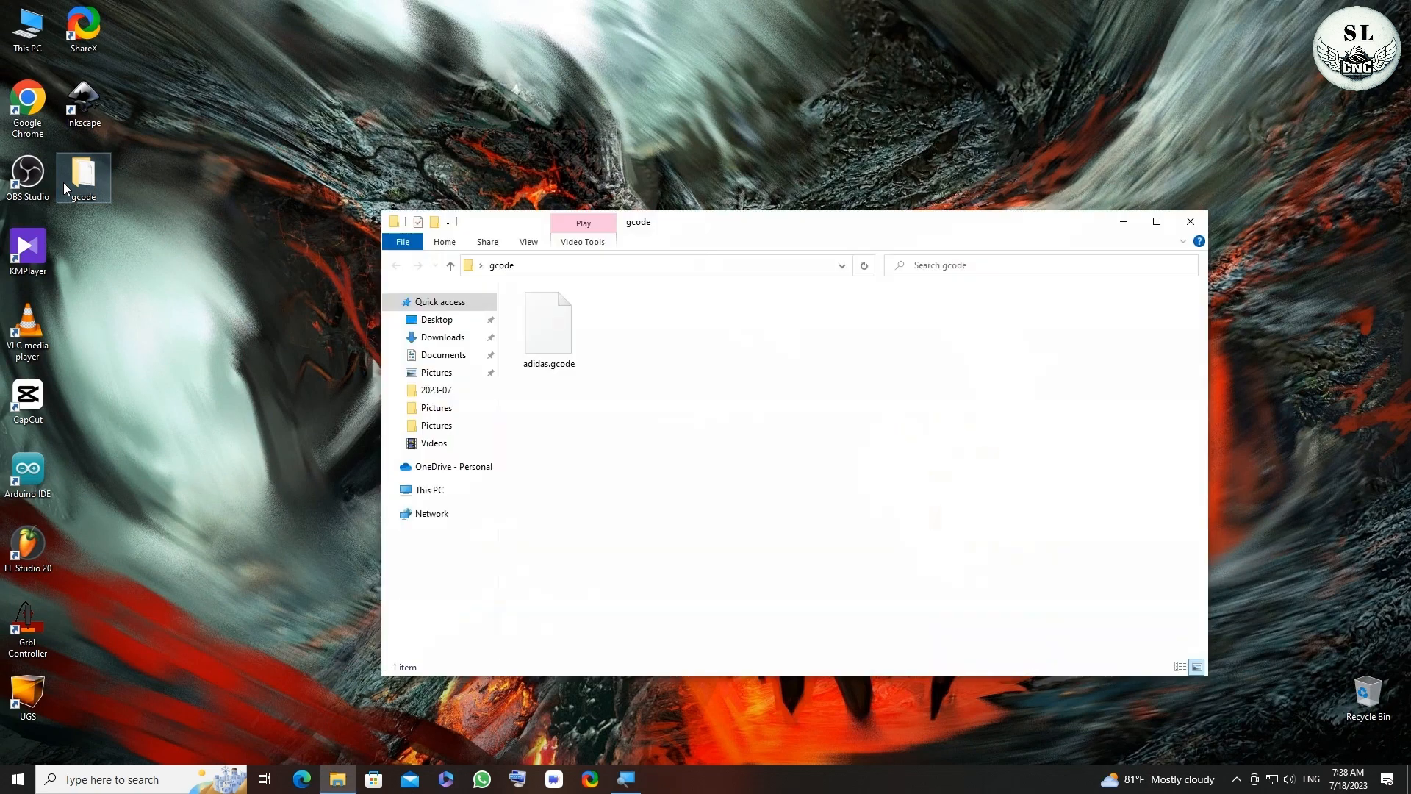
click(552, 365)
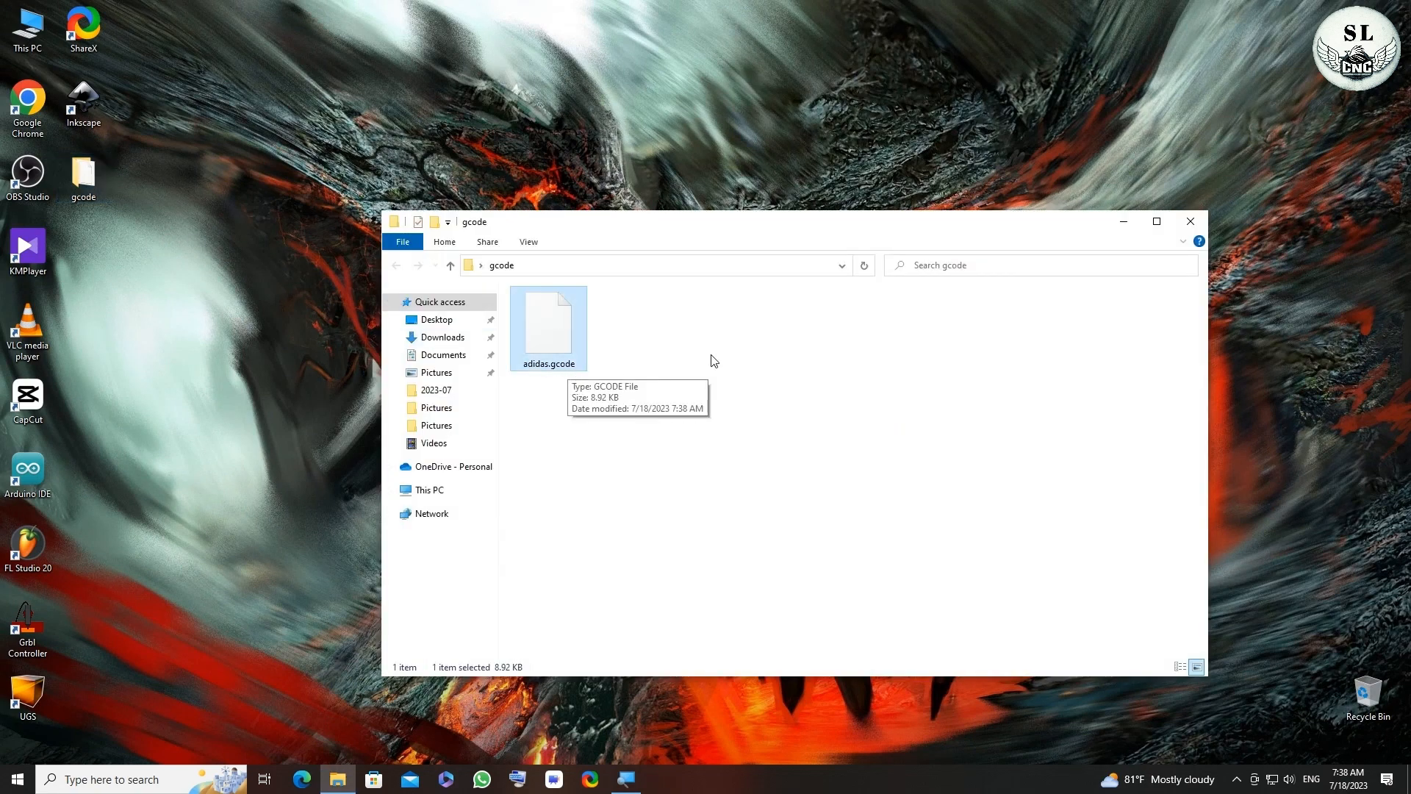
click(1190, 221)
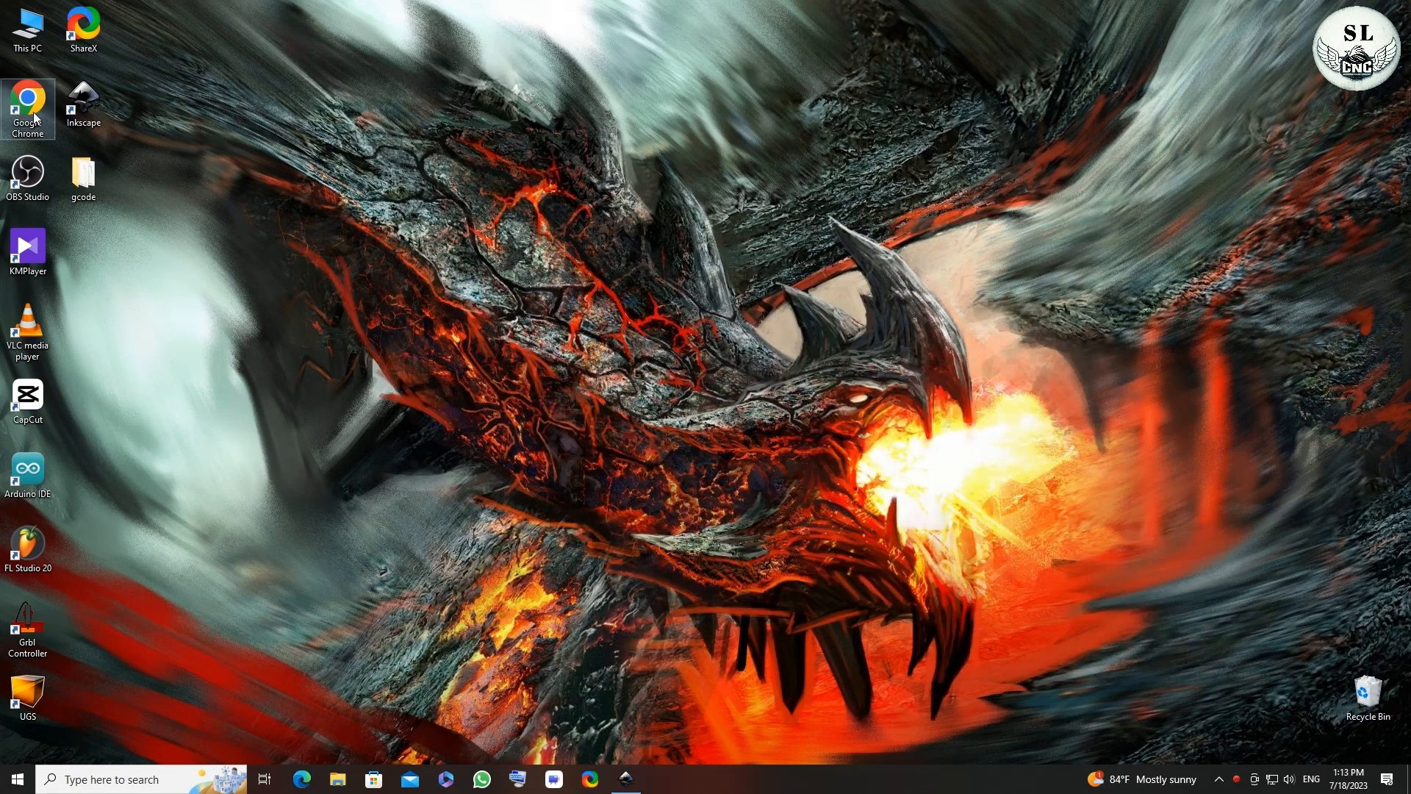
- Open Google Chrome, search for gcode sender, and launch the gcode-sender app from its Chrome Web Store page
double_click(33, 112)
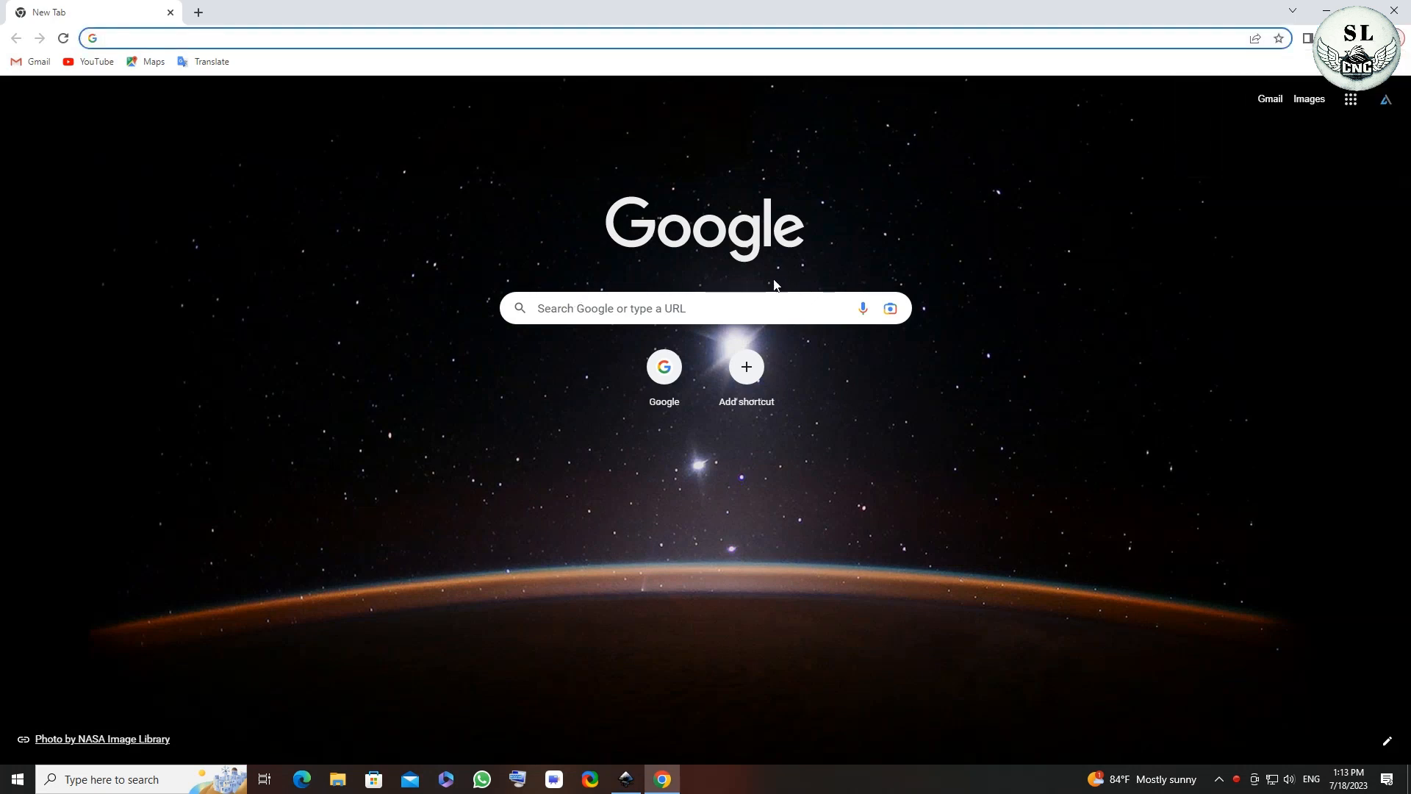
click(656, 309)
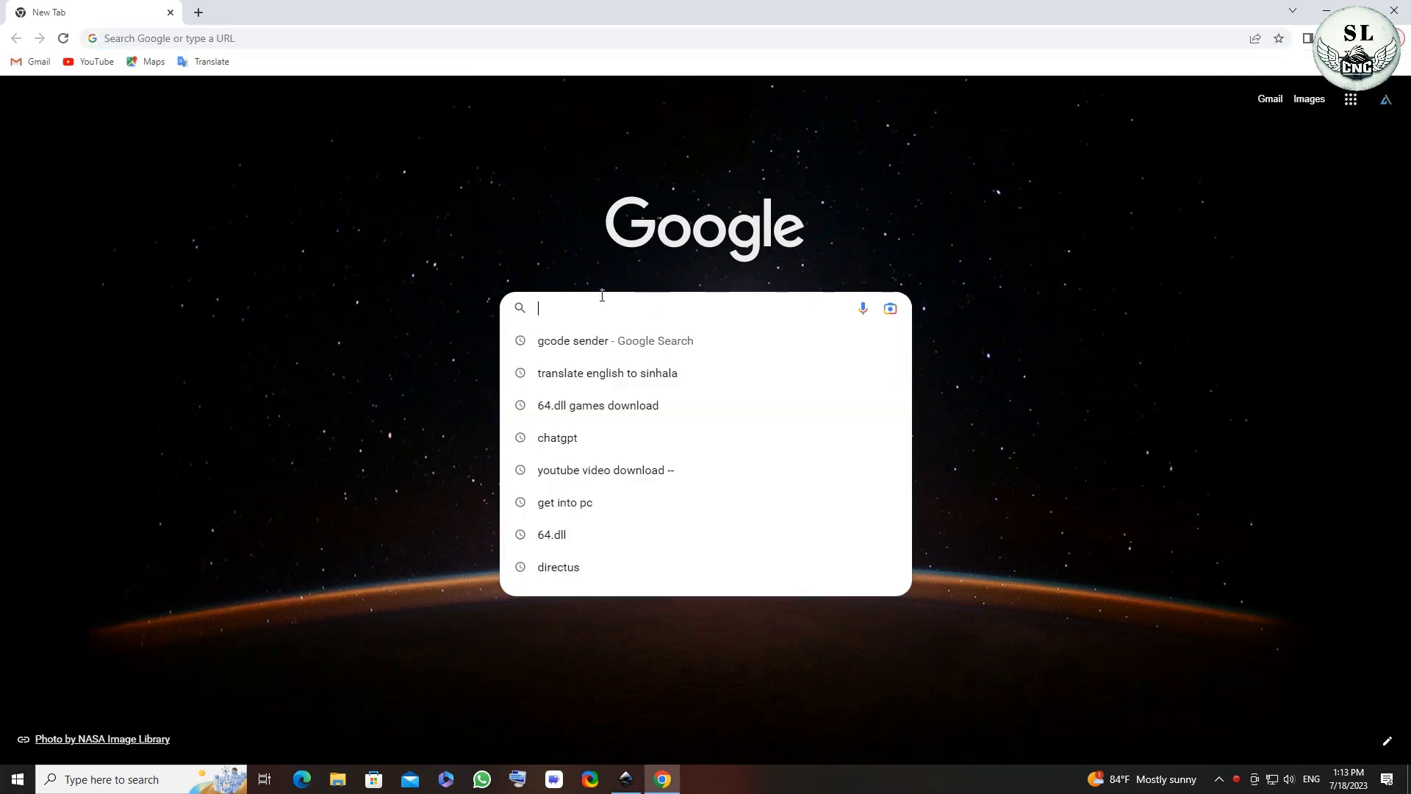
click(588, 341)
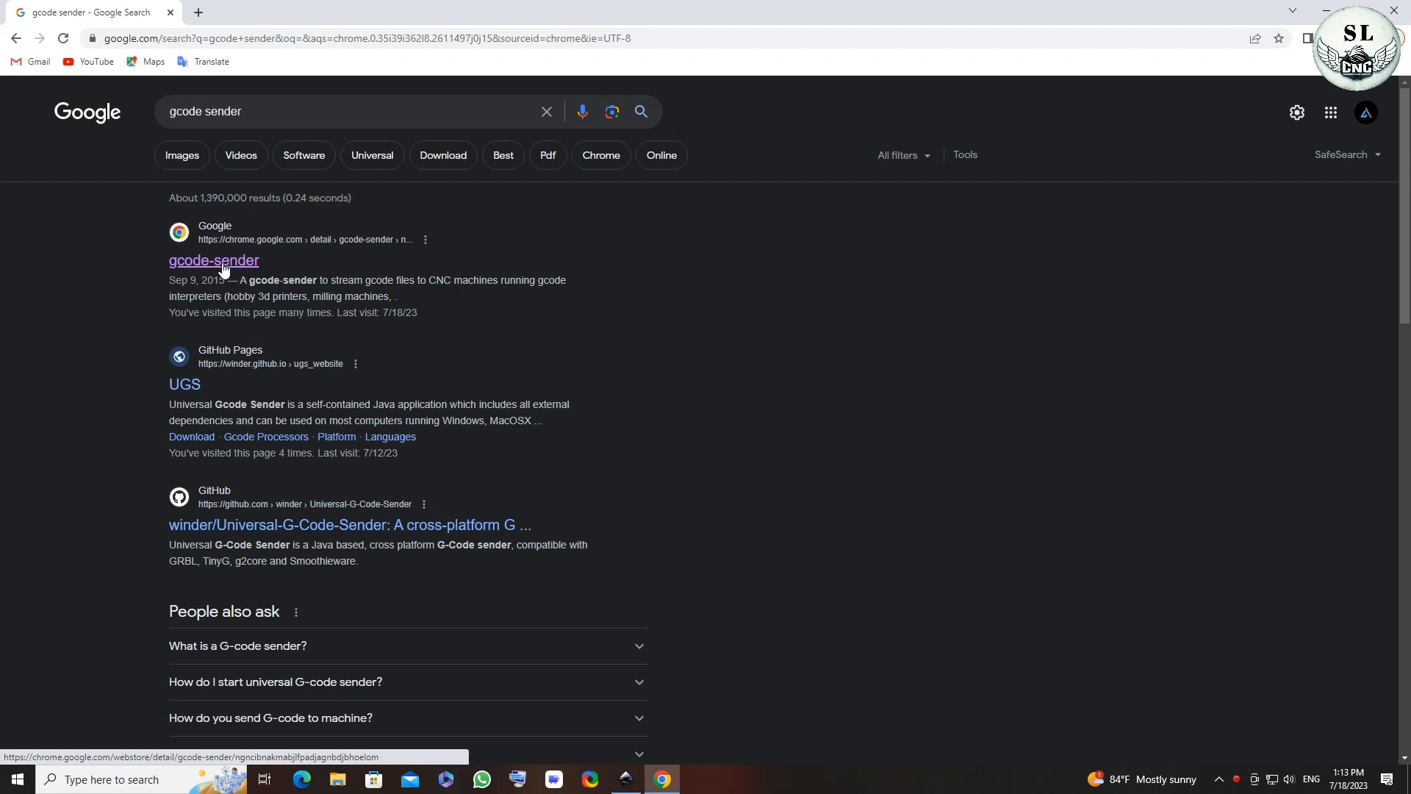
click(222, 262)
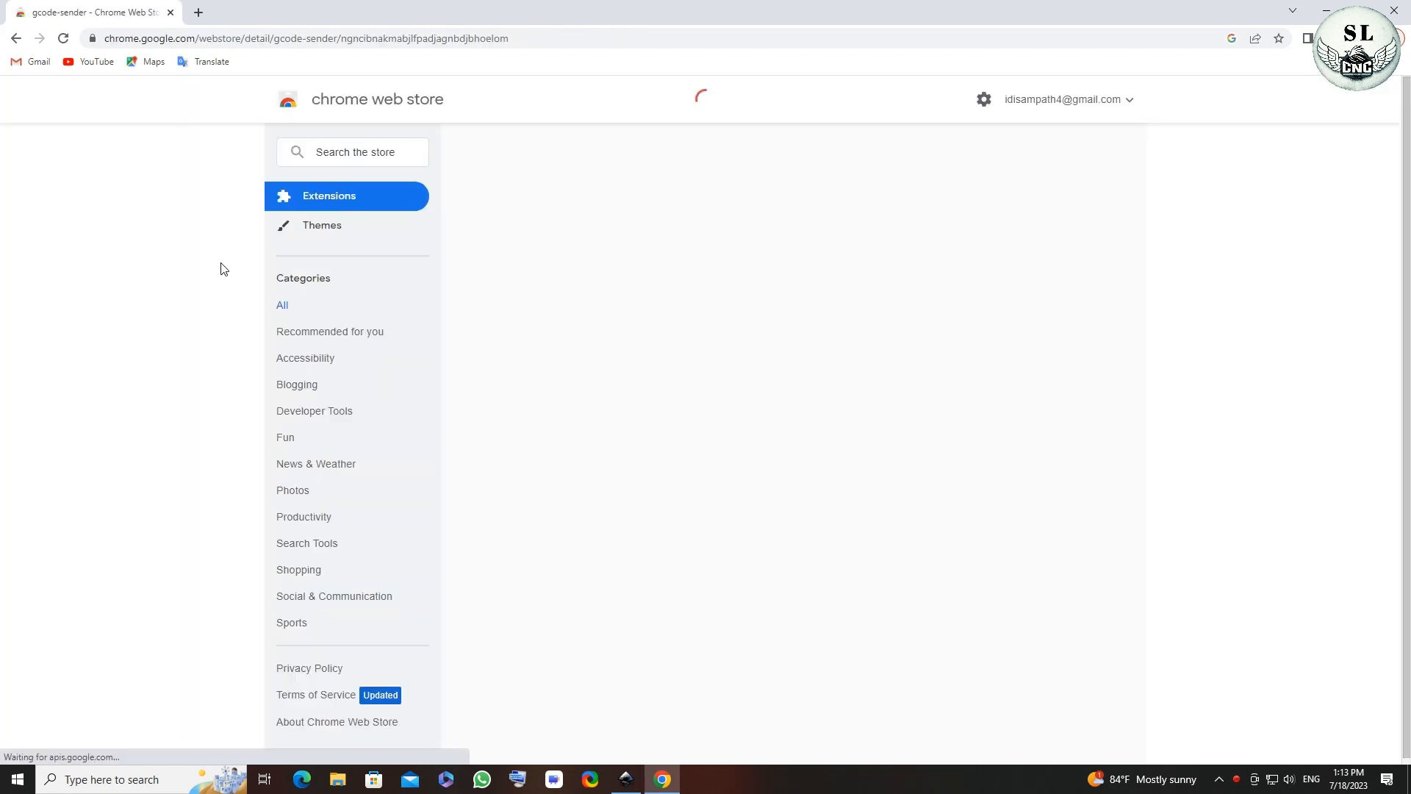
click(1005, 213)
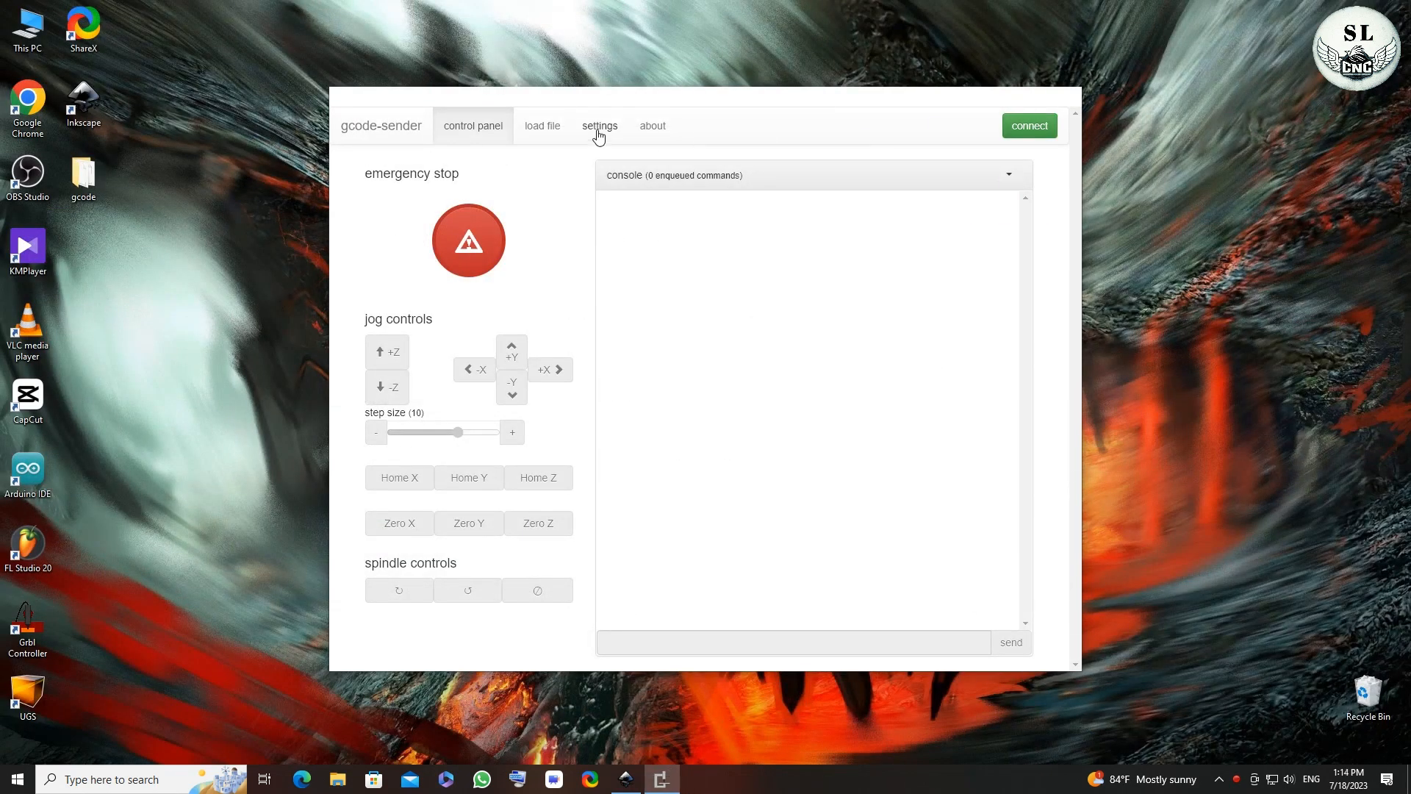
- Set the workspace width, depth and height (Z) to 40 mm each in the gcode-sender settings and save them
click(598, 126)
double_click(438, 214)
text(40)
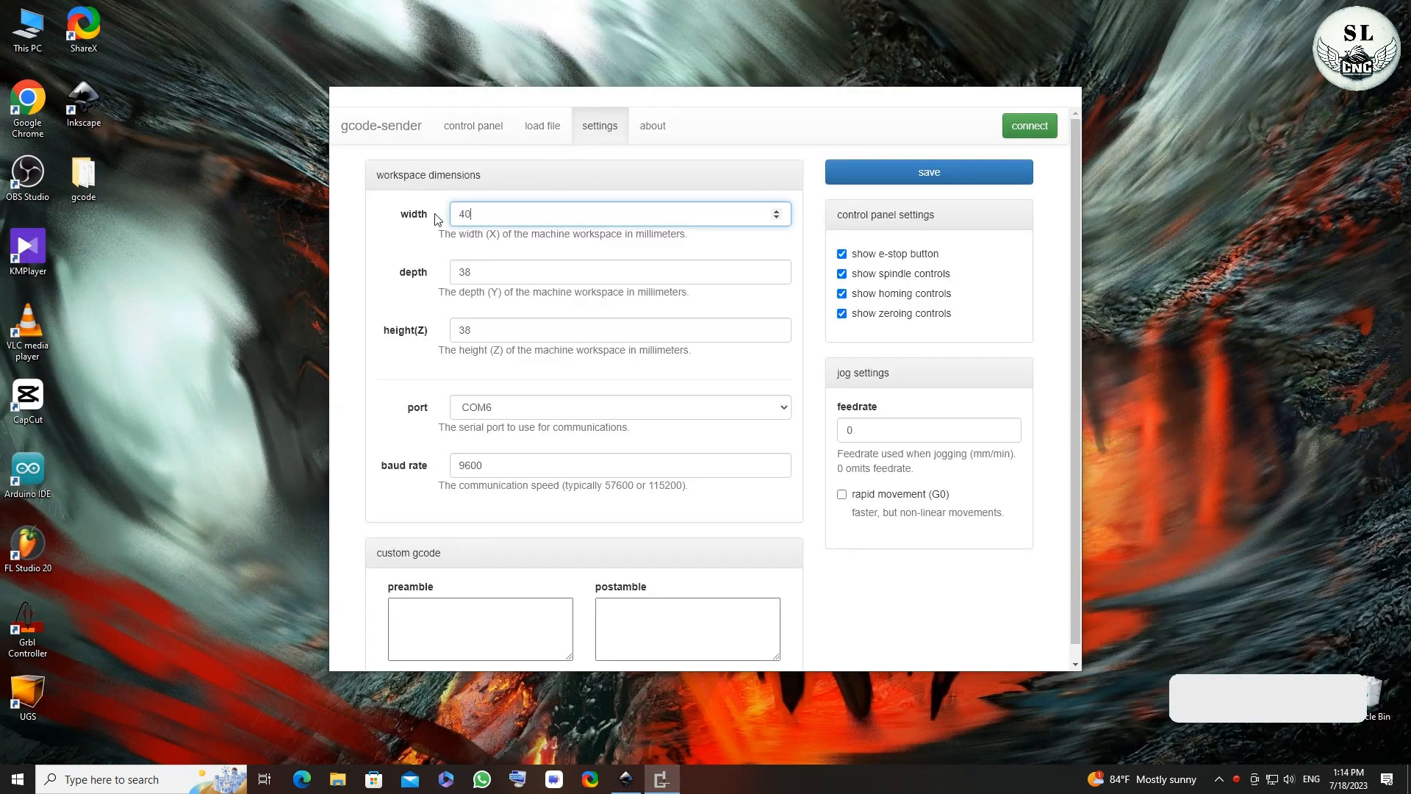
double_click(492, 270)
text(40)
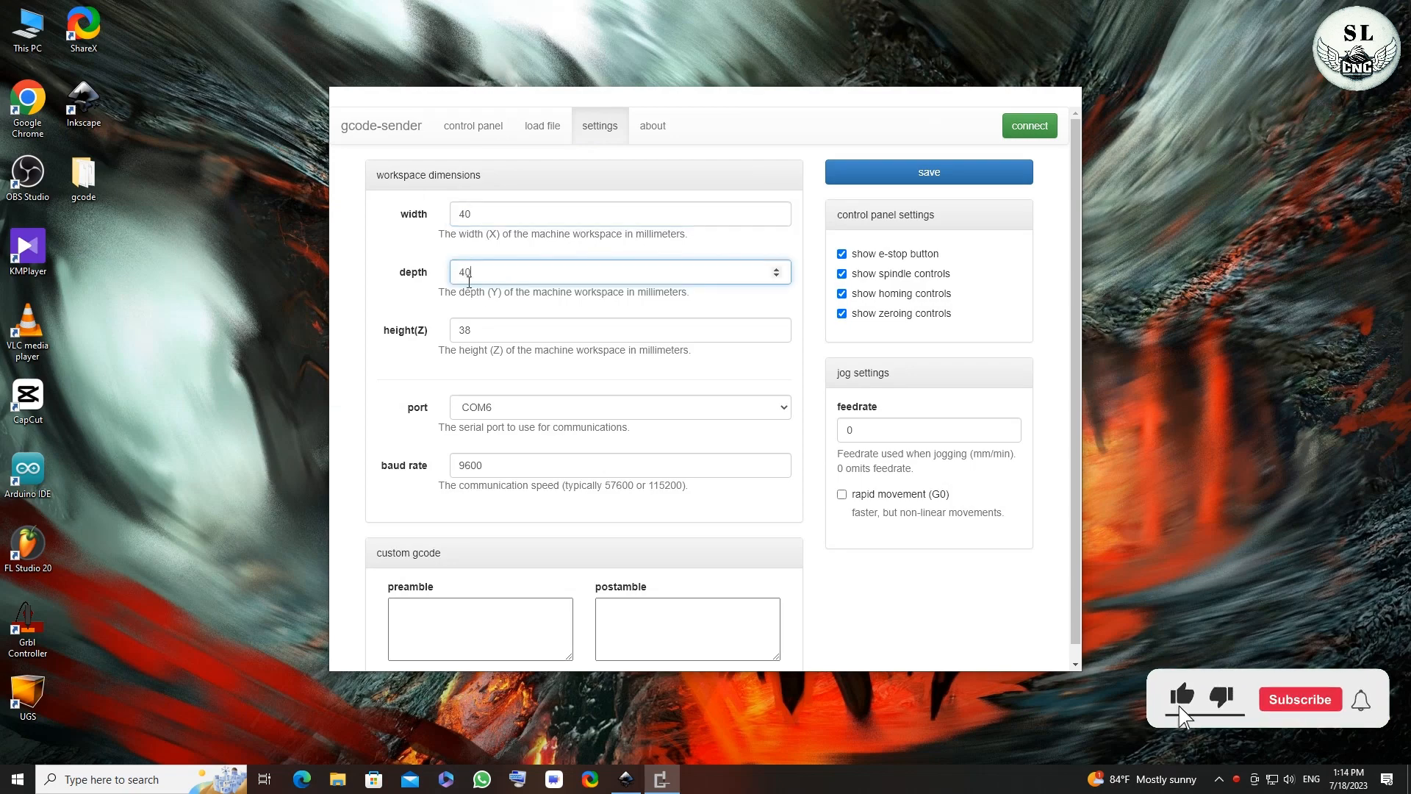
click(466, 329)
double_click(466, 329)
text(40)
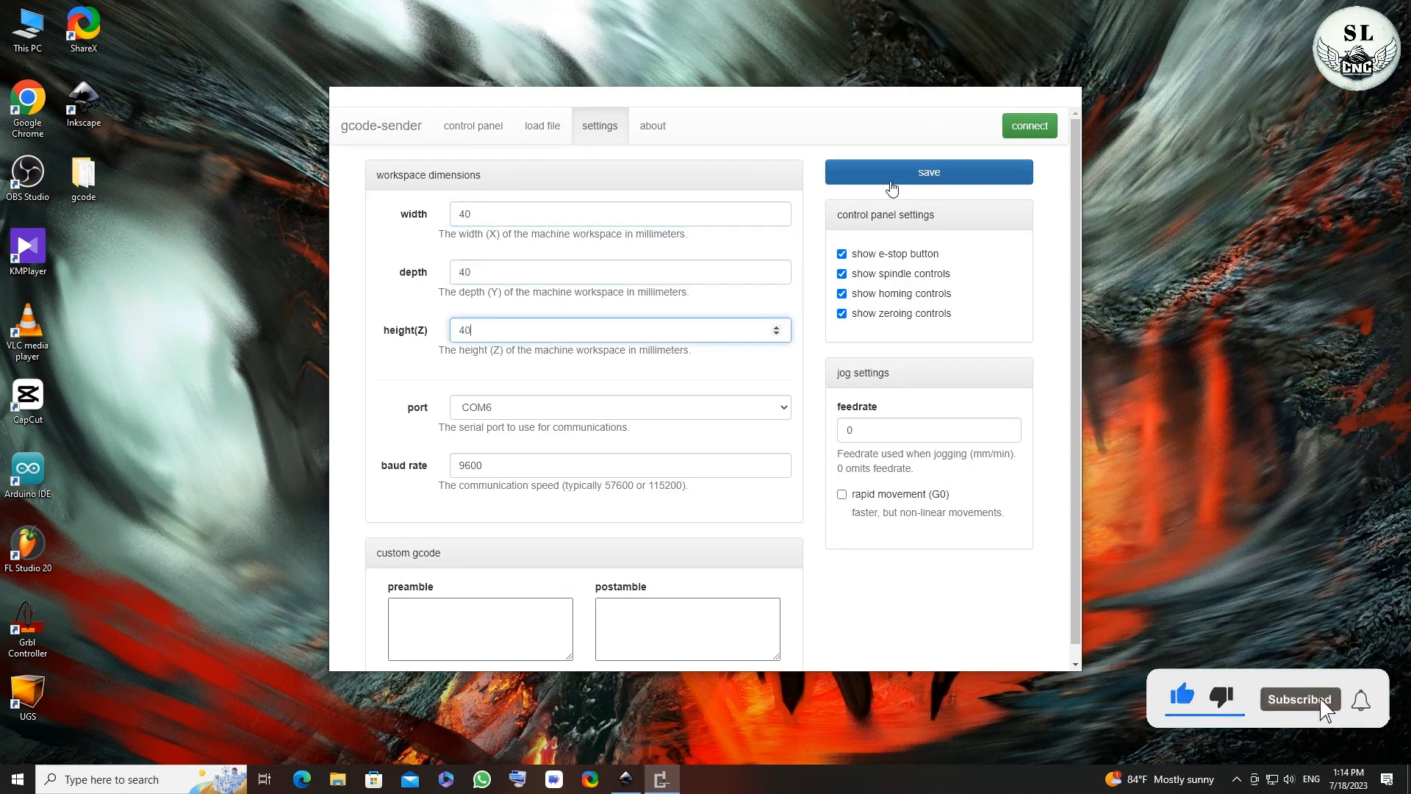
click(889, 176)
- Connect to the machine and load the local file adidas.gcode from the Desktop gcode folder
click(484, 129)
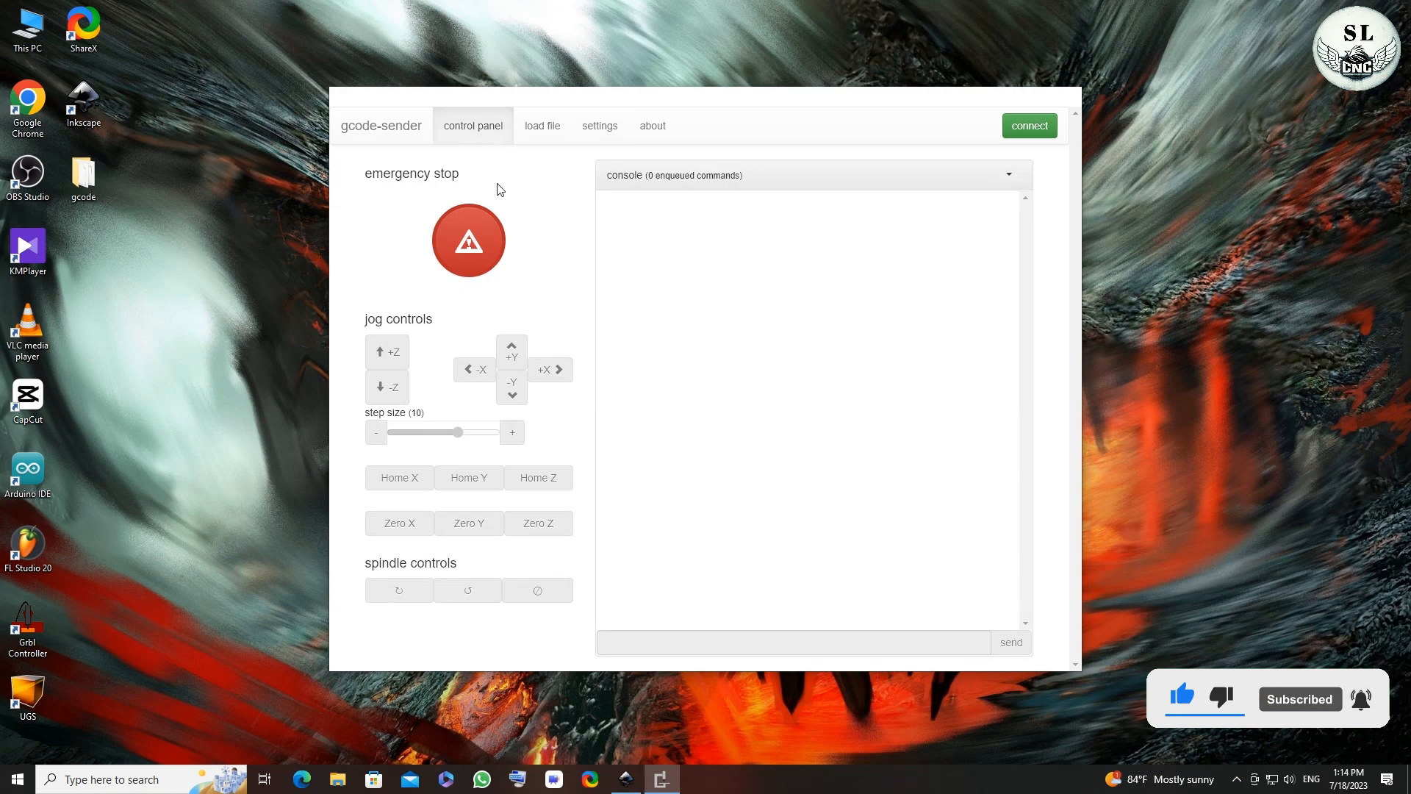
click(1031, 130)
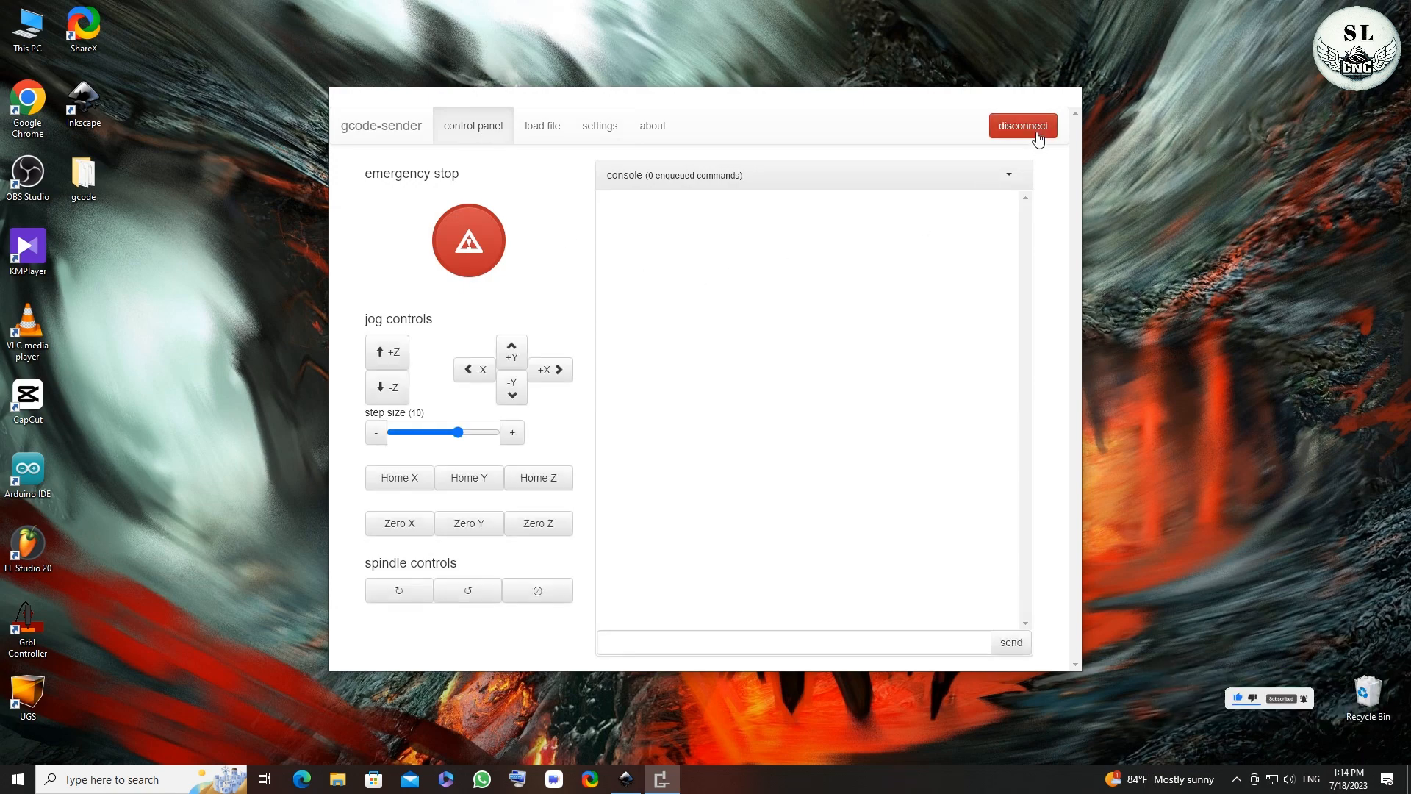
click(540, 131)
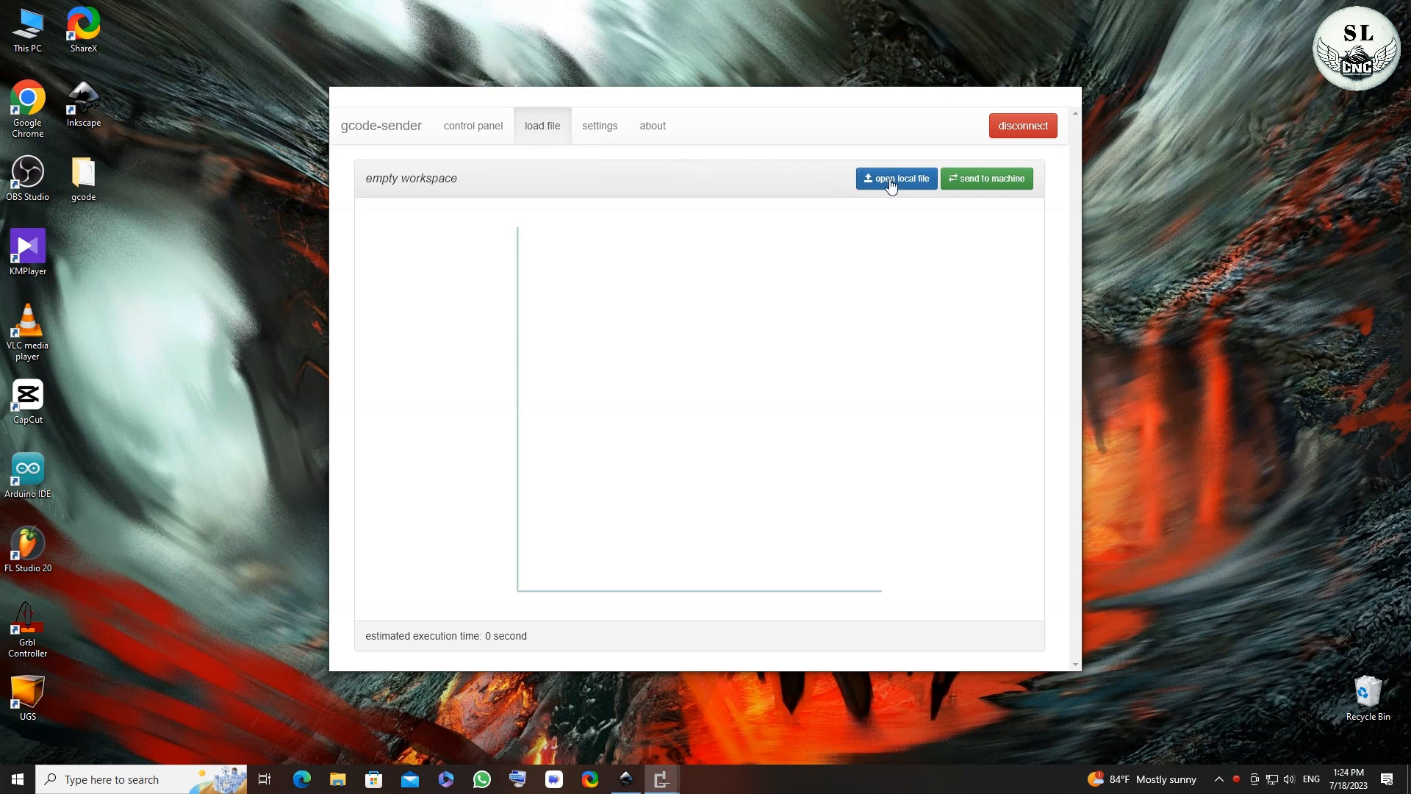
click(892, 185)
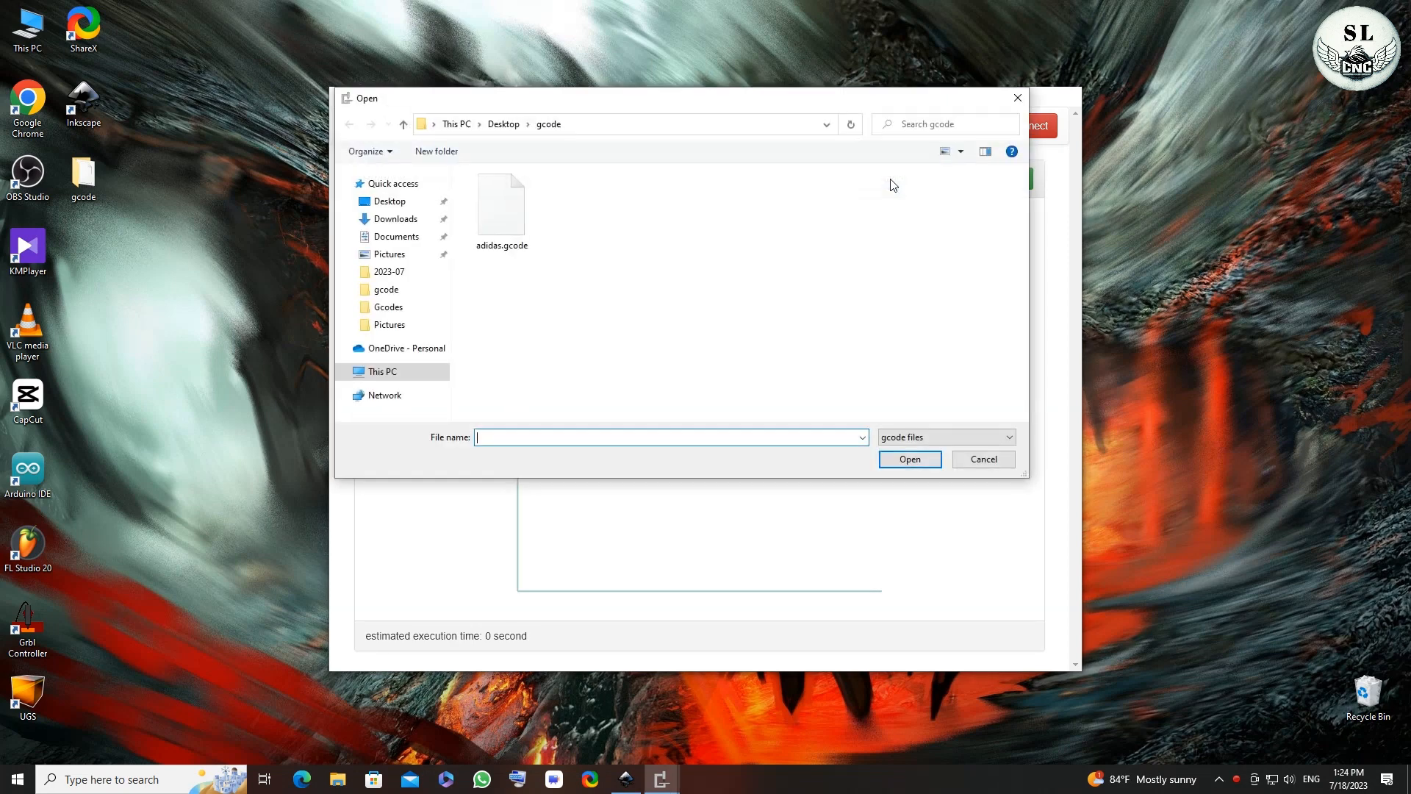
double_click(517, 218)
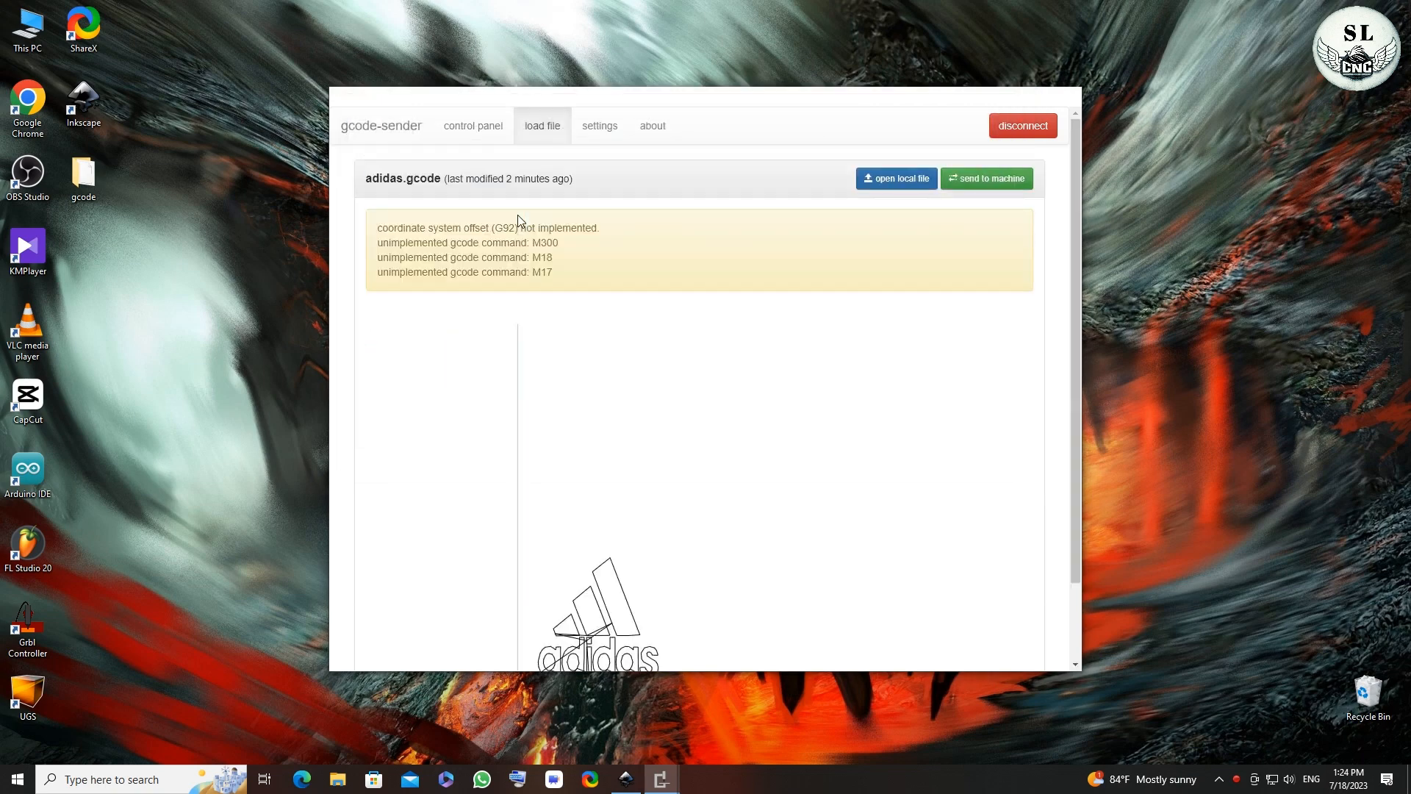
- Check the preview of the loaded adidas toolpath and send the G-code to the machine
scroll(517, 216, down, 1)
scroll(519, 219, up, 1)
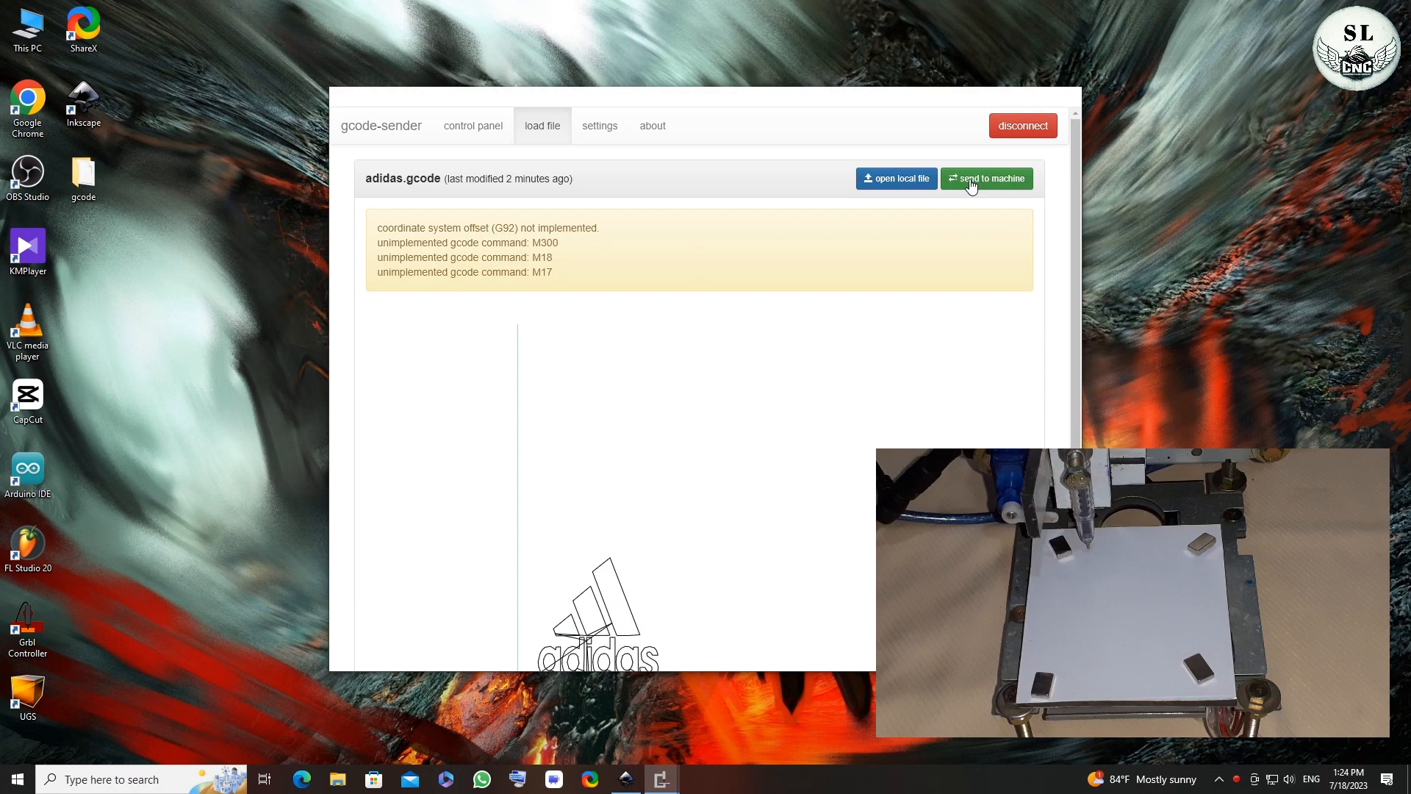
click(971, 184)
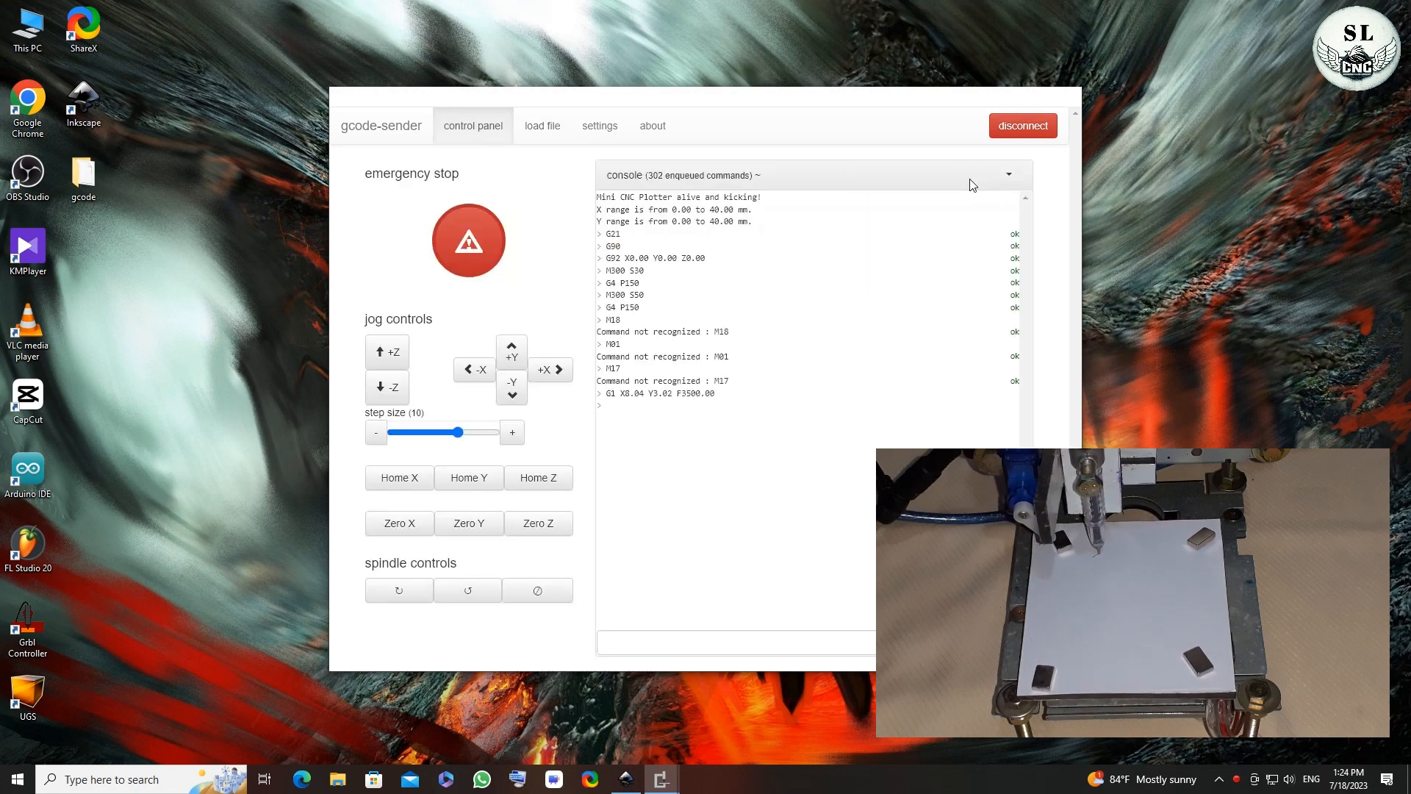